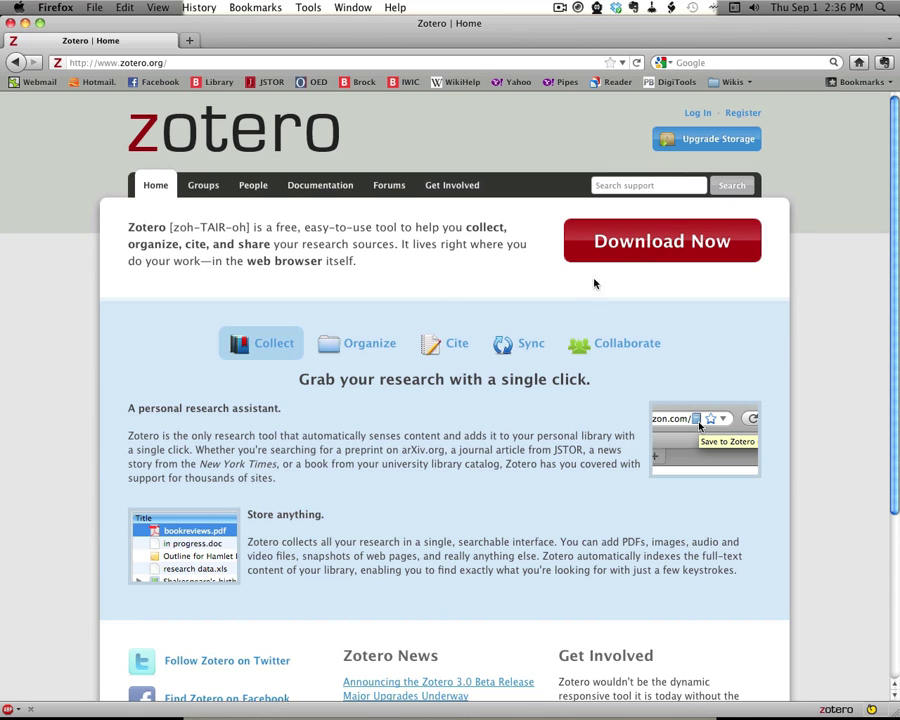
- Start the Zotero download from the Zotero home page
{"action": "left_click", "coordinate": [657, 260]}
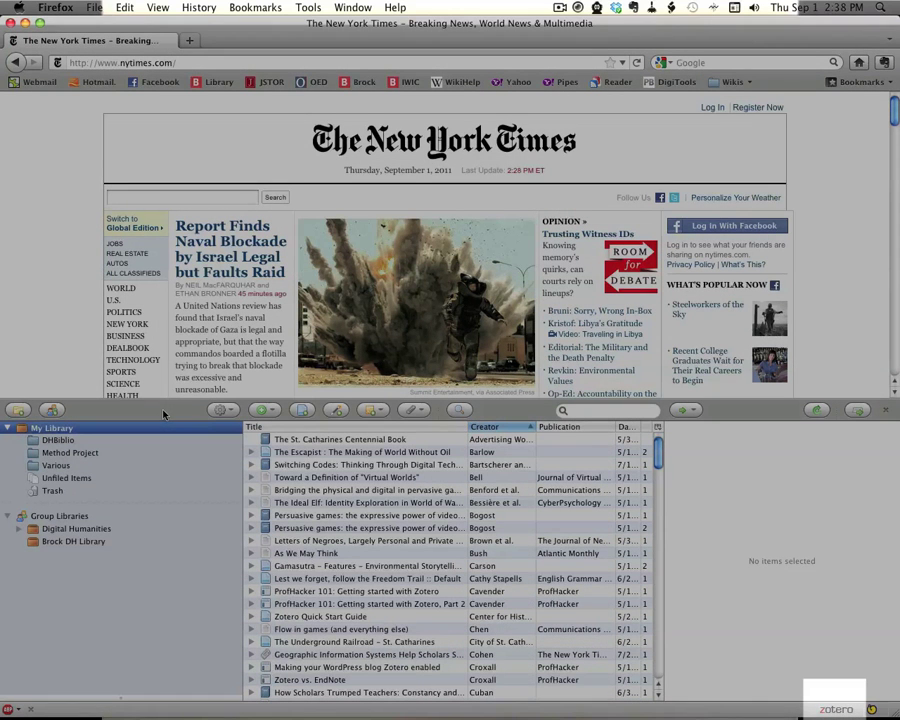
- Create a new collection named "Digital History" in My Library
{"action": "right_click", "coordinate": [124, 431]}
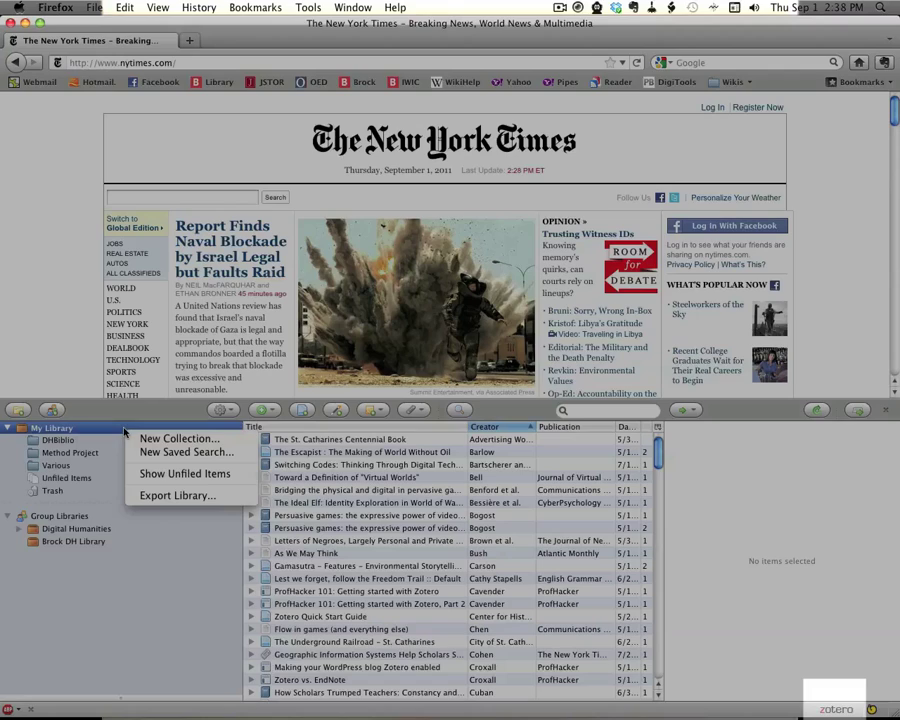
{"action": "left_click", "coordinate": [178, 438]}
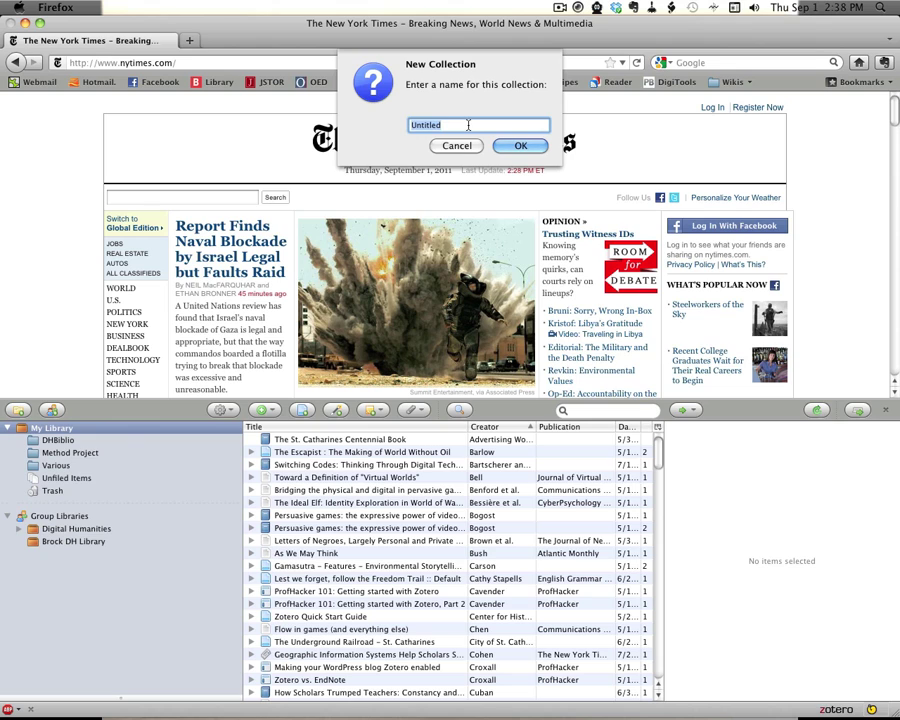
{"action": "type", "text": "Digital History"}
{"action": "key", "text": "Return"}
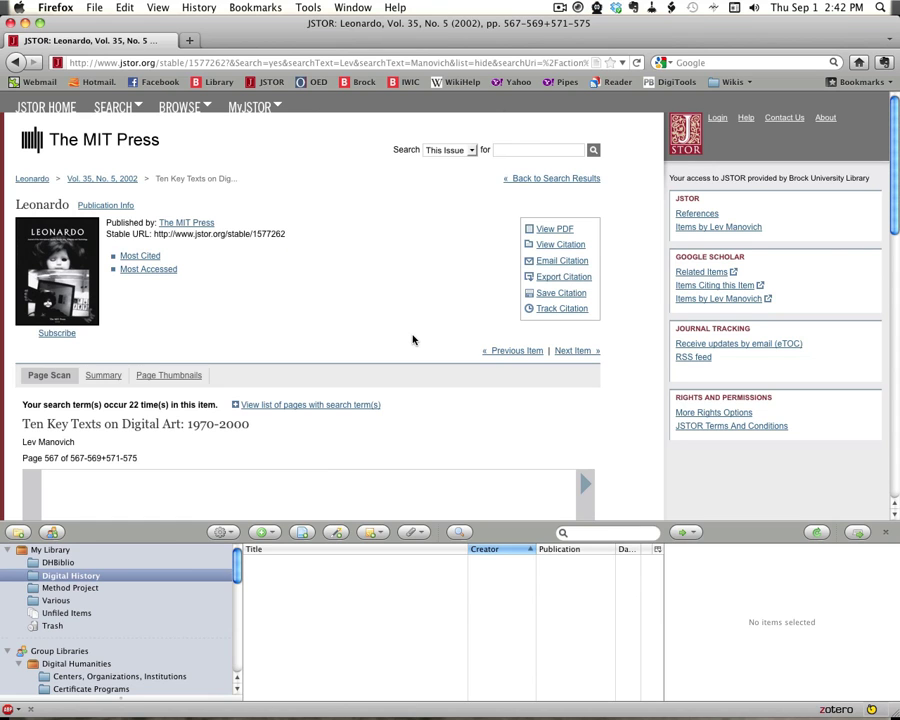
- Save the JSTOR article "Ten Key Texts on Digital Art: 1970-2000" to the Digital History collection and go through its bibliographic fields
{"action": "left_click", "coordinate": [598, 64]}
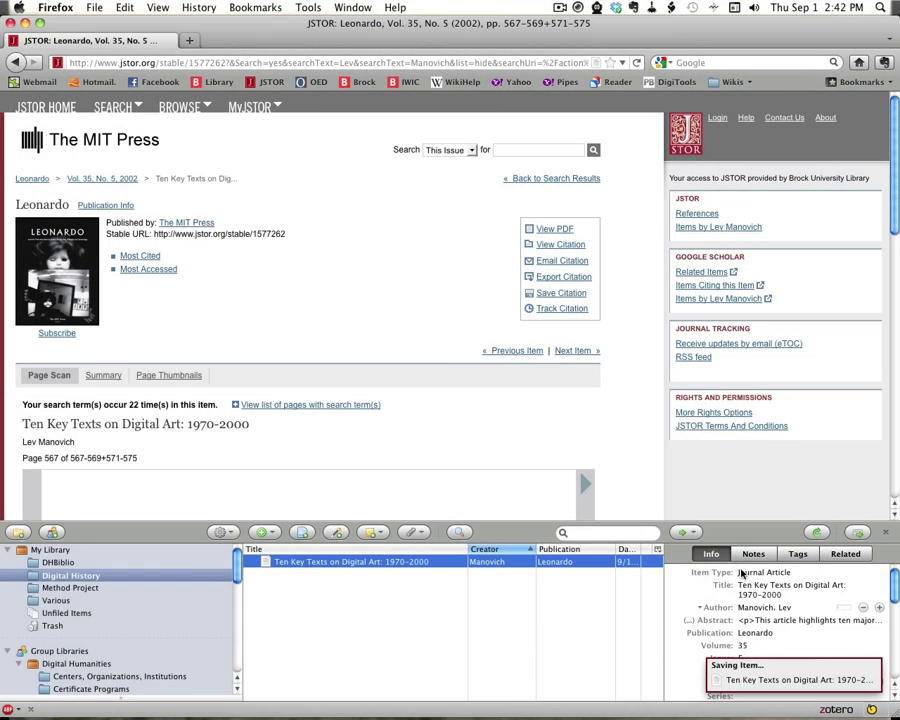
{"action": "left_click", "coordinate": [822, 604]}
{"action": "key", "text": "Tab"}
{"action": "key", "text": "Tab"}
{"action": "key", "text": "Tab"}
{"action": "key", "text": "Tab"}
{"action": "key", "text": "Tab"}
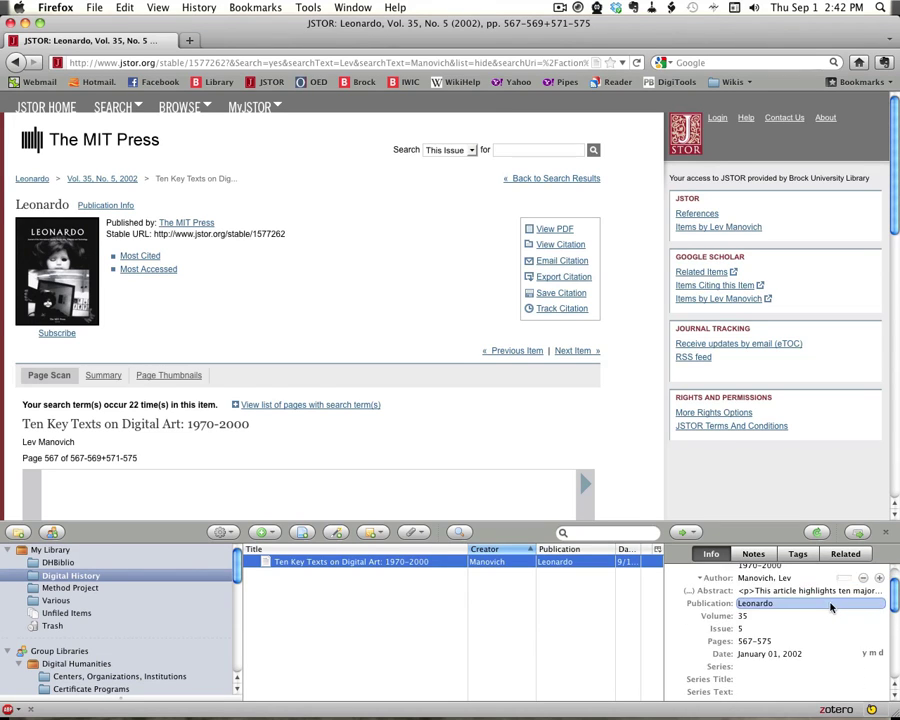
{"action": "key", "text": "Tab"}
{"action": "key", "text": "Return"}
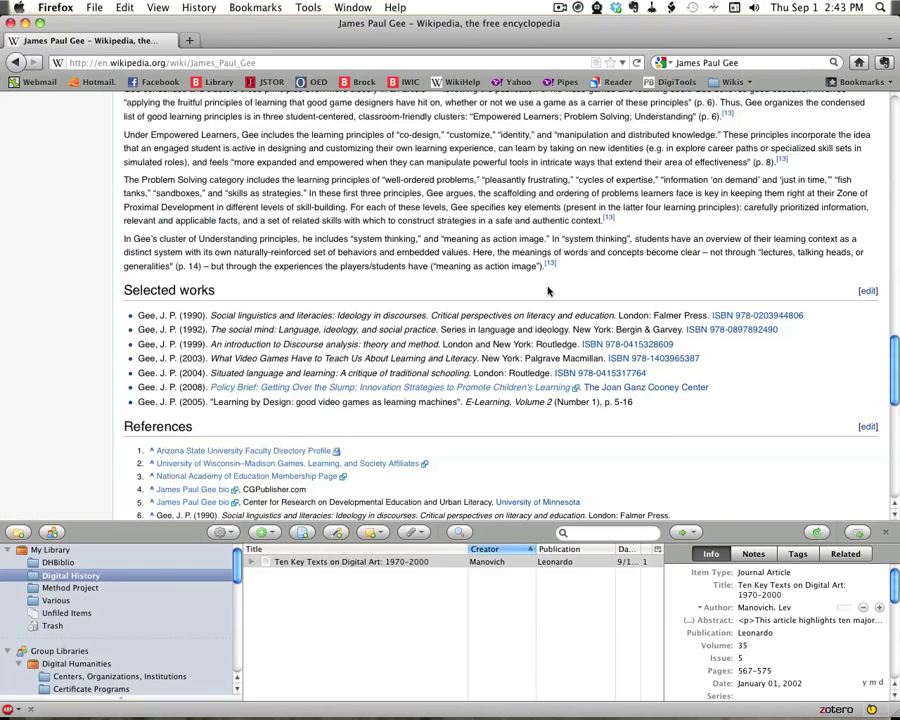
{"action": "left_click_drag", "start_coordinate": [699, 358], "coordinate": [631, 358]}
{"action": "right_click", "coordinate": [632, 360]}
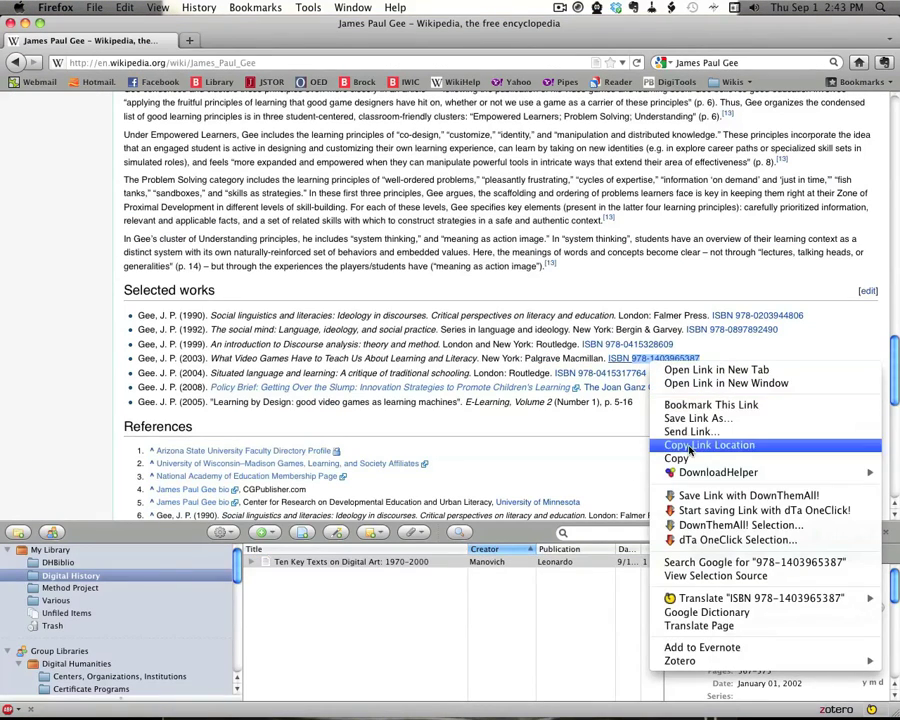
{"action": "left_click", "coordinate": [660, 404]}
{"action": "left_click", "coordinate": [337, 532]}
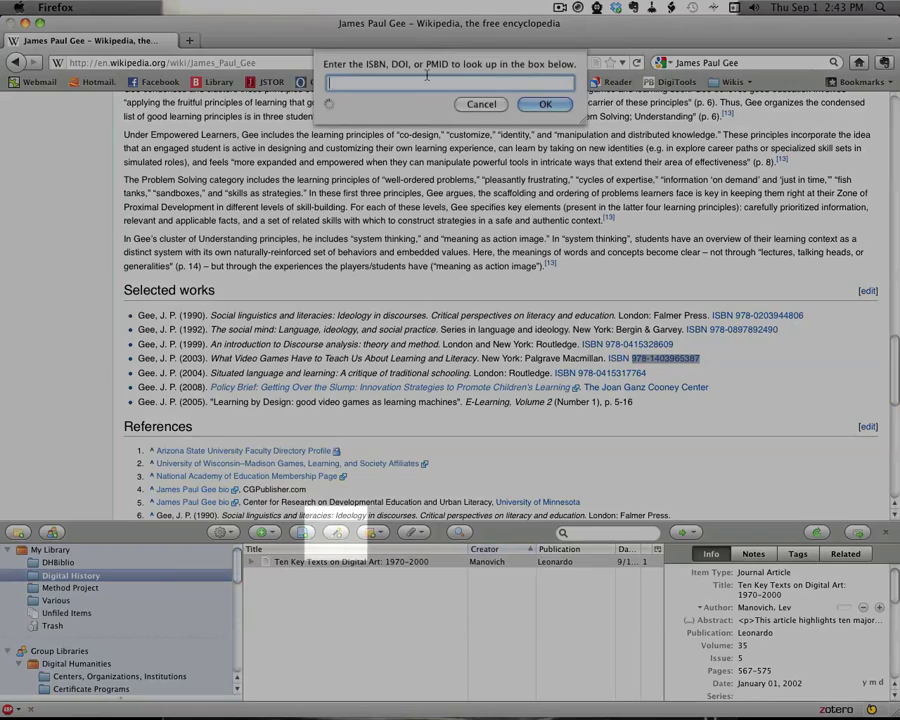
{"action": "right_click", "coordinate": [424, 82]}
{"action": "left_click", "coordinate": [448, 141]}
{"action": "left_click", "coordinate": [547, 104]}
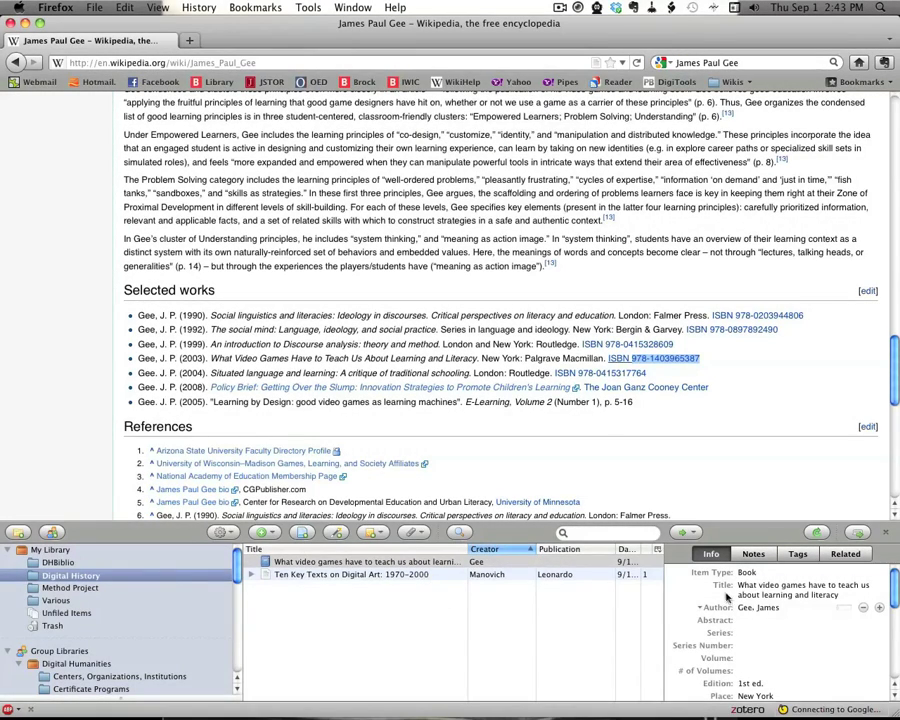
{"action": "scroll", "coordinate": [785, 610], "scroll_direction": "down", "scroll_amount": 5}
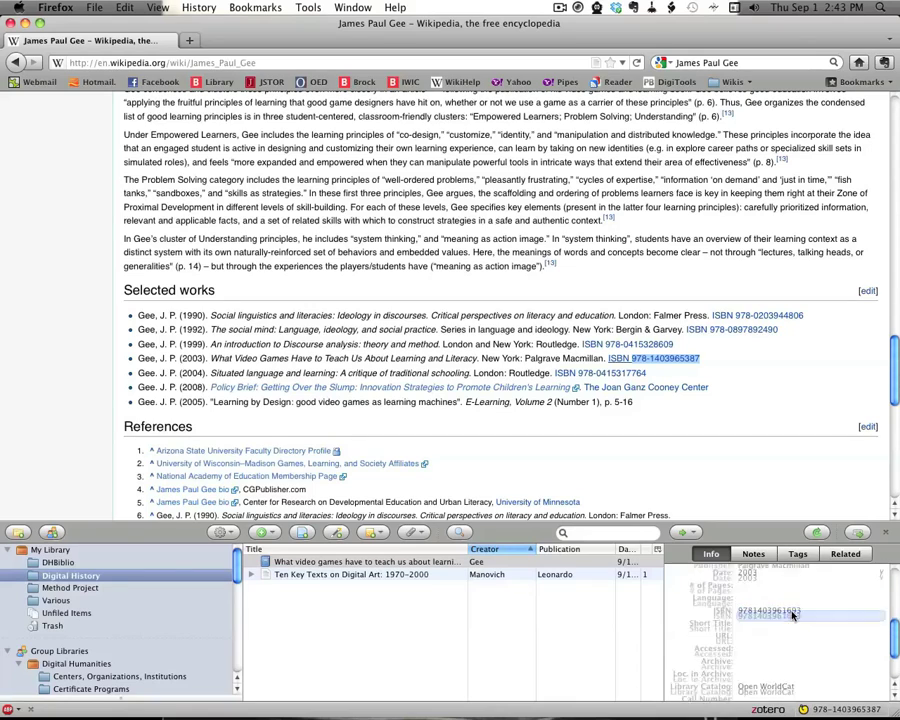
{"action": "scroll", "coordinate": [792, 616], "scroll_direction": "up", "scroll_amount": 5}
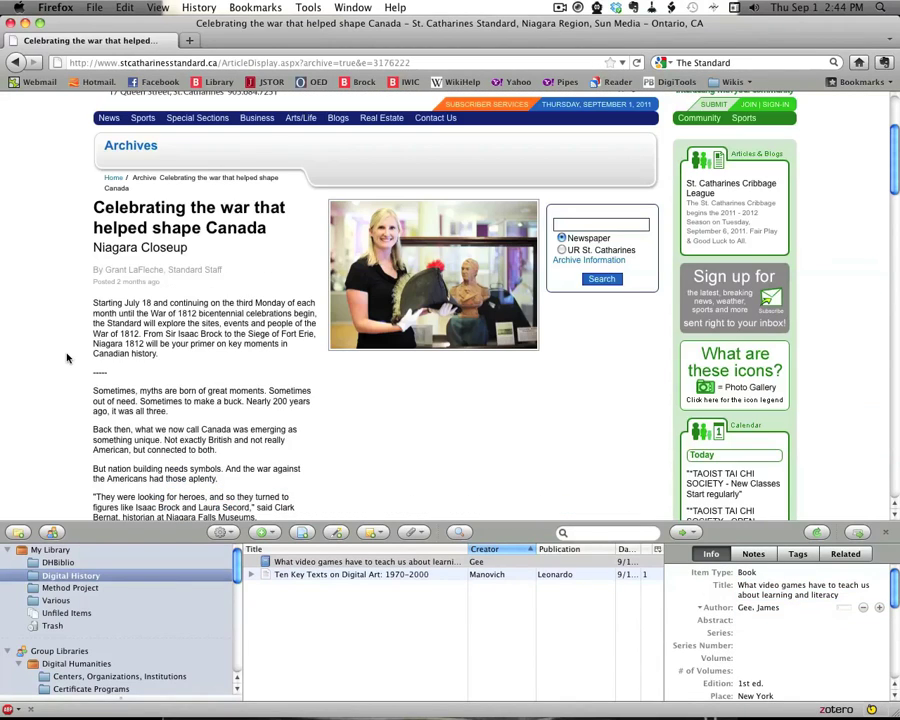
- Create a library item from the current St. Catharines Standard page and set its item type to Newspaper Article
{"action": "left_click", "coordinate": [302, 537]}
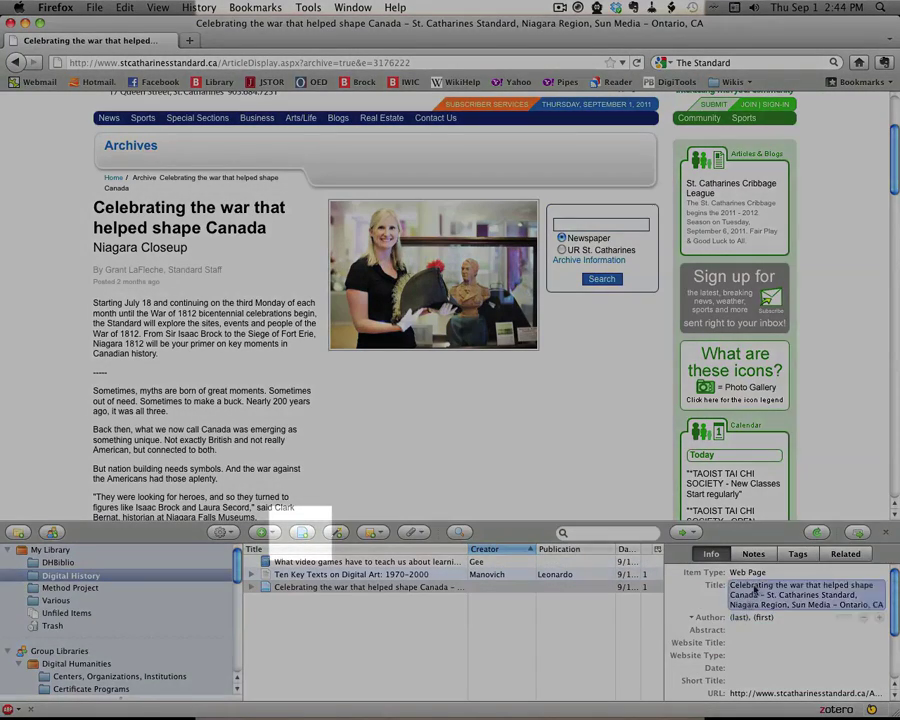
{"action": "left_click", "coordinate": [766, 573]}
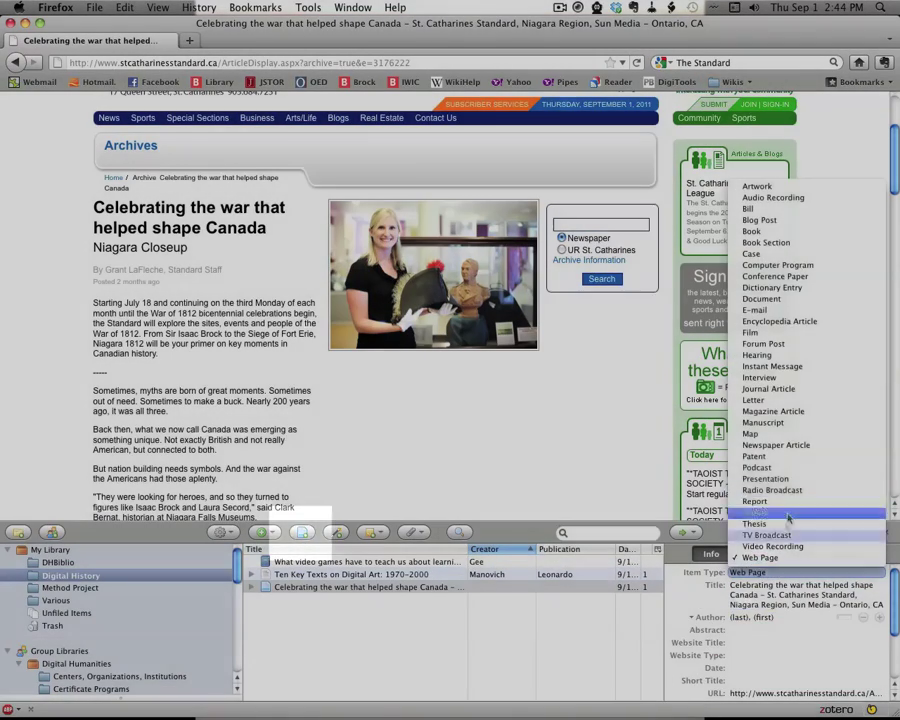
{"action": "left_click", "coordinate": [790, 445]}
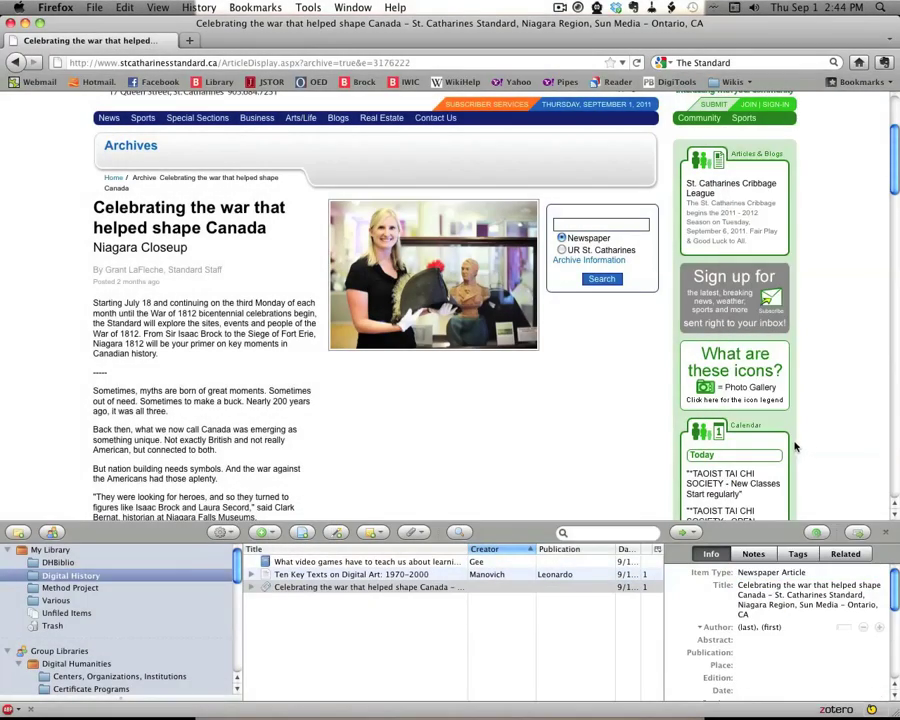
- Enter the newspaper article's author as named in the byline and set its publication to "St. Catharines Standard"
{"action": "left_click", "coordinate": [772, 615]}
{"action": "key", "text": "Tab"}
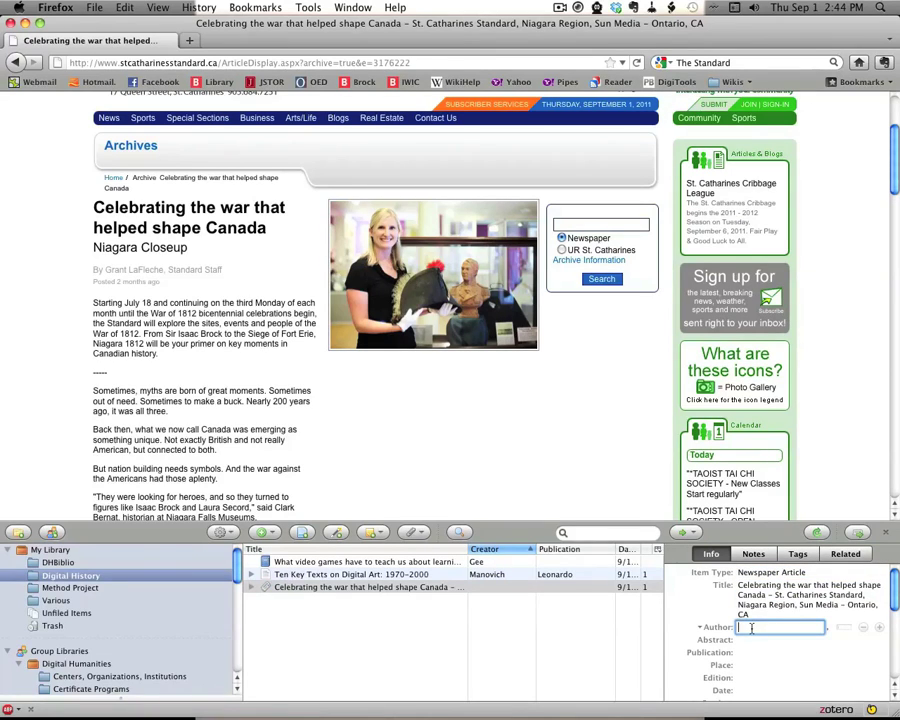
{"action": "type", "text": "LaFleche"}
{"action": "key", "text": "Tab"}
{"action": "type", "text": "Grant"}
{"action": "key", "text": "Tab"}
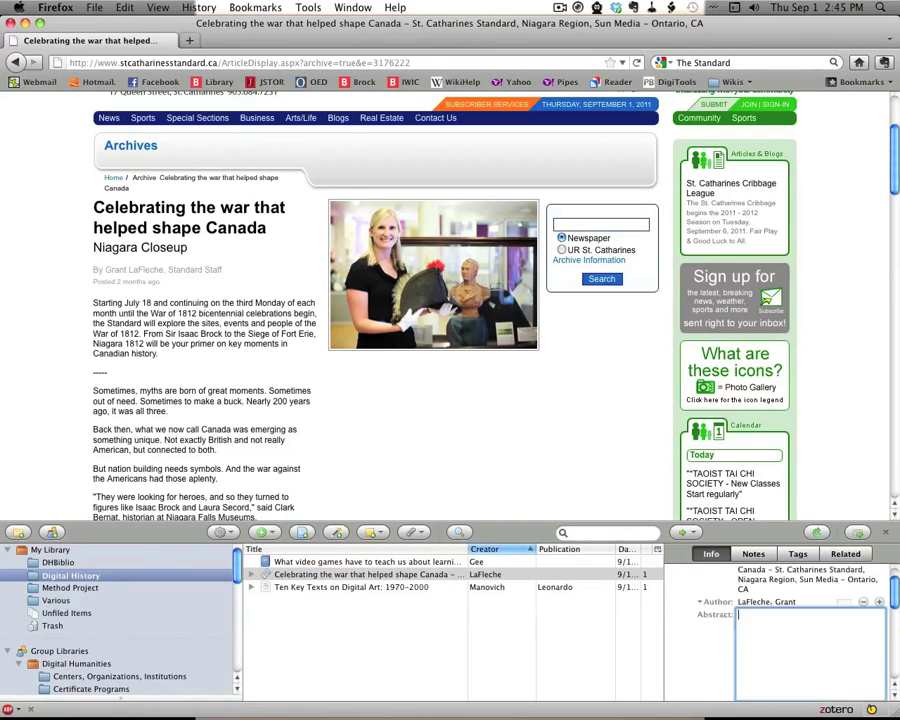
{"action": "key", "text": "Tab"}
{"action": "type", "text": "St. Catharines Sta"}
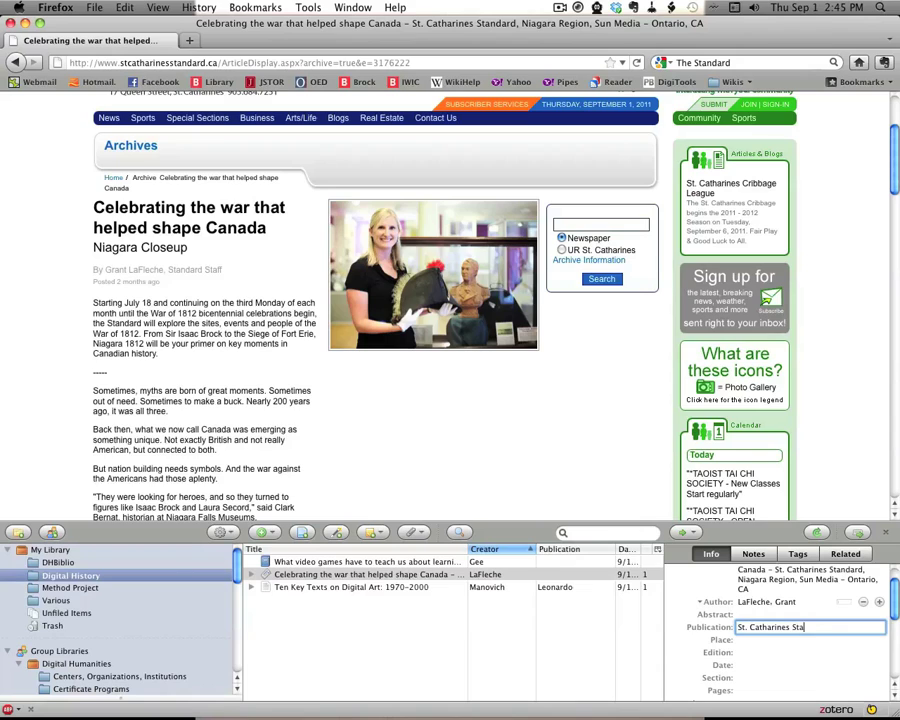
{"action": "type", "text": "ndard"}
{"action": "key", "text": "Return"}
- Show the Zotero library in its own full-window tab and collapse the Digital Humanities group library
{"action": "left_click", "coordinate": [858, 531]}
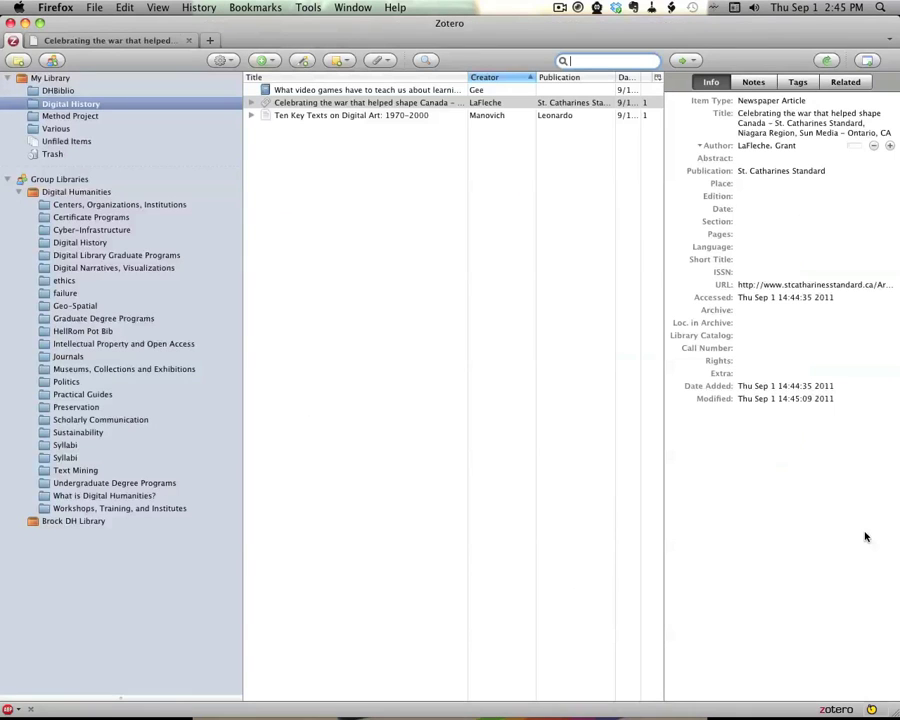
{"action": "left_click", "coordinate": [18, 191]}
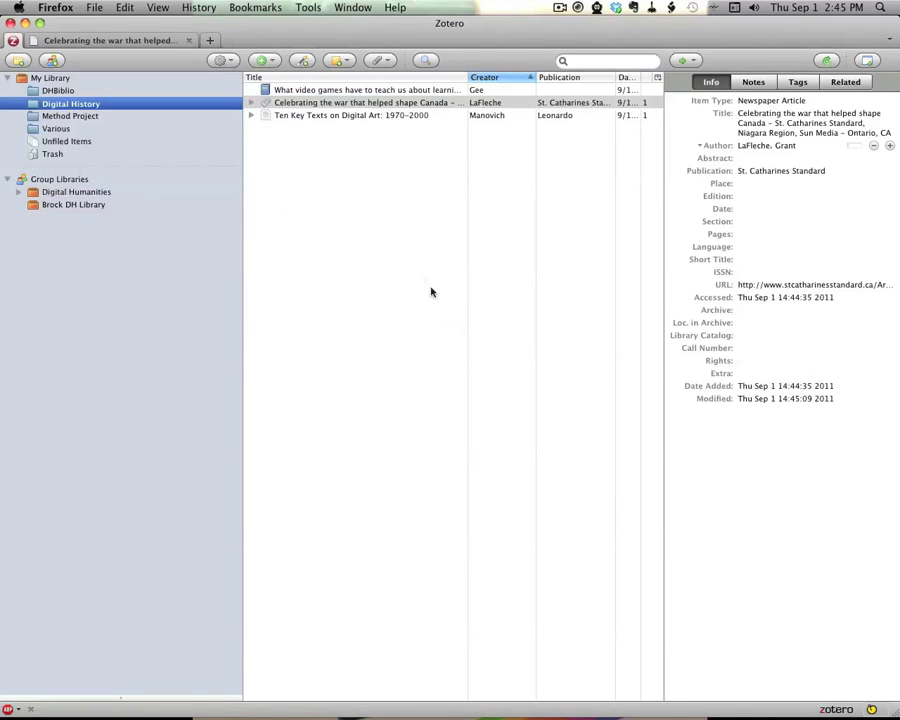
- Add a new Interview item titled "Digital Humanities at Brock" to the collection and enter the interviewee's last and first name
{"action": "left_click", "coordinate": [264, 60]}
{"action": "mouse_move", "coordinate": [342, 203]}
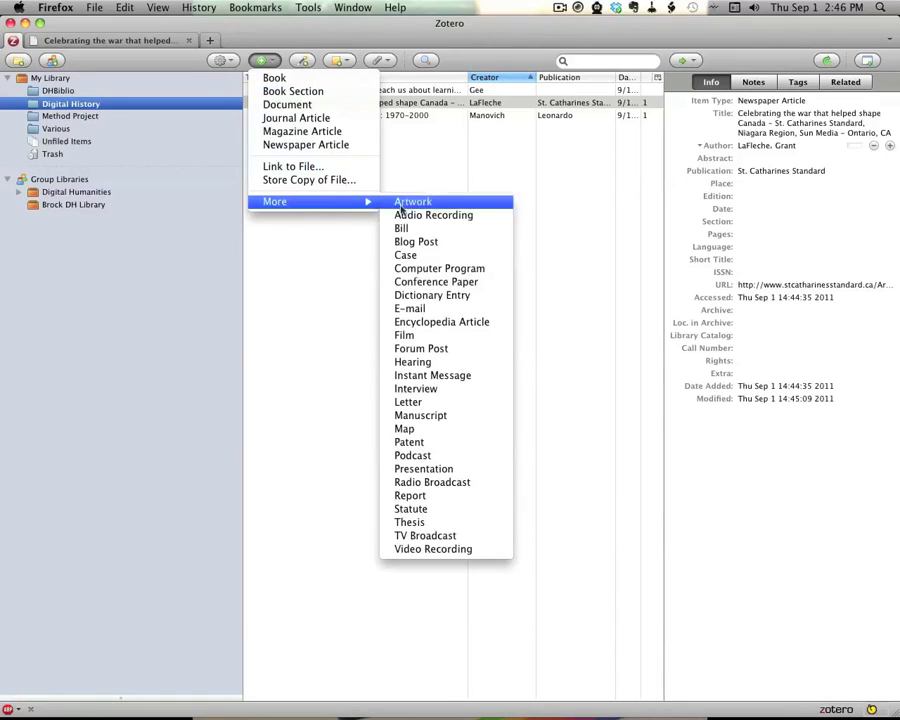
{"action": "left_click", "coordinate": [452, 390]}
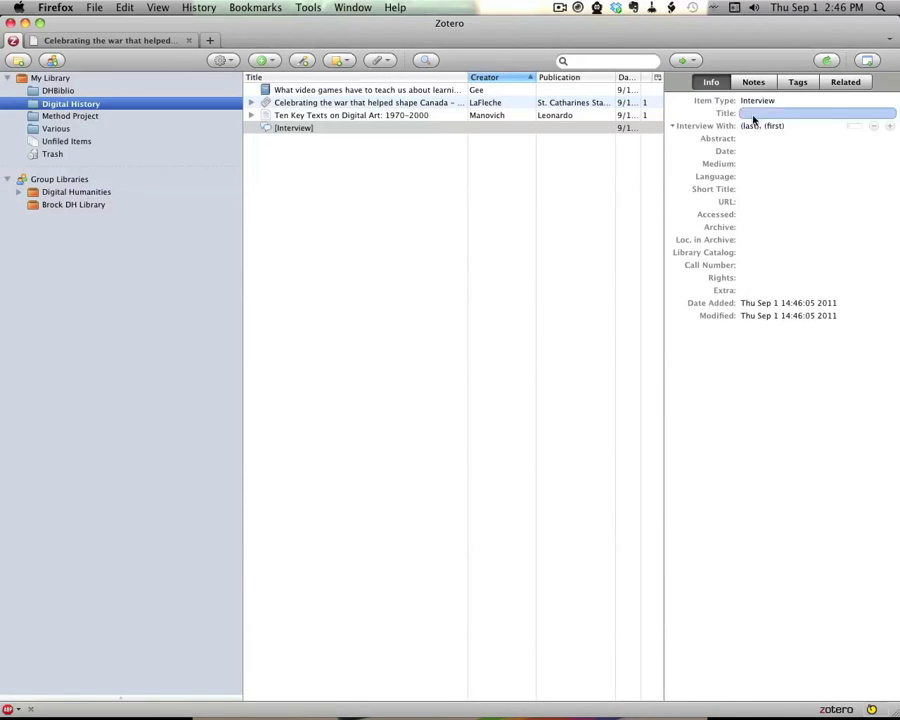
{"action": "type", "text": "Digital Humanities at"}
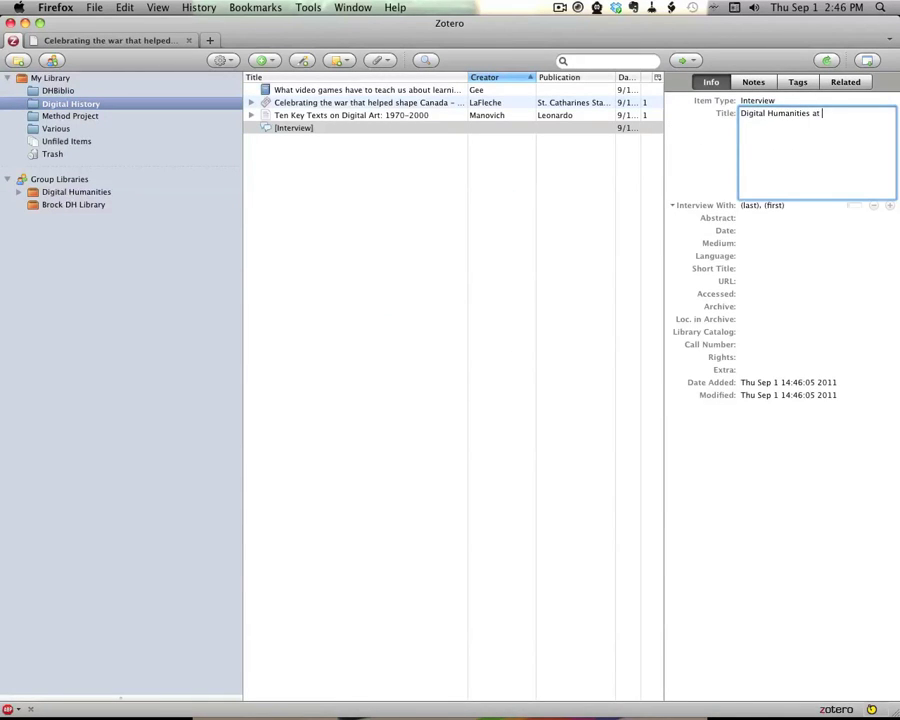
{"action": "type", "text": " Brock"}
{"action": "key", "text": "Tab"}
{"action": "type", "text": "Kee"}
{"action": "key", "text": "Tab"}
{"action": "type", "text": "Kevin"}
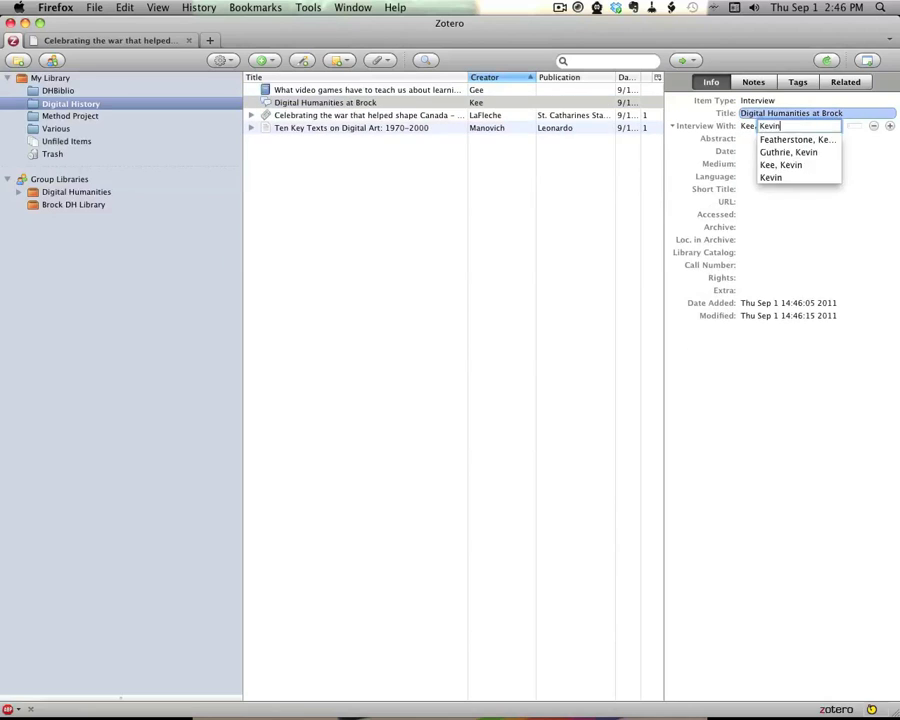
{"action": "key", "text": "Tab"}
- Set the interview's date to 2011-08-31 and its language to English
{"action": "key", "text": "Tab"}
{"action": "type", "text": "2011-"}
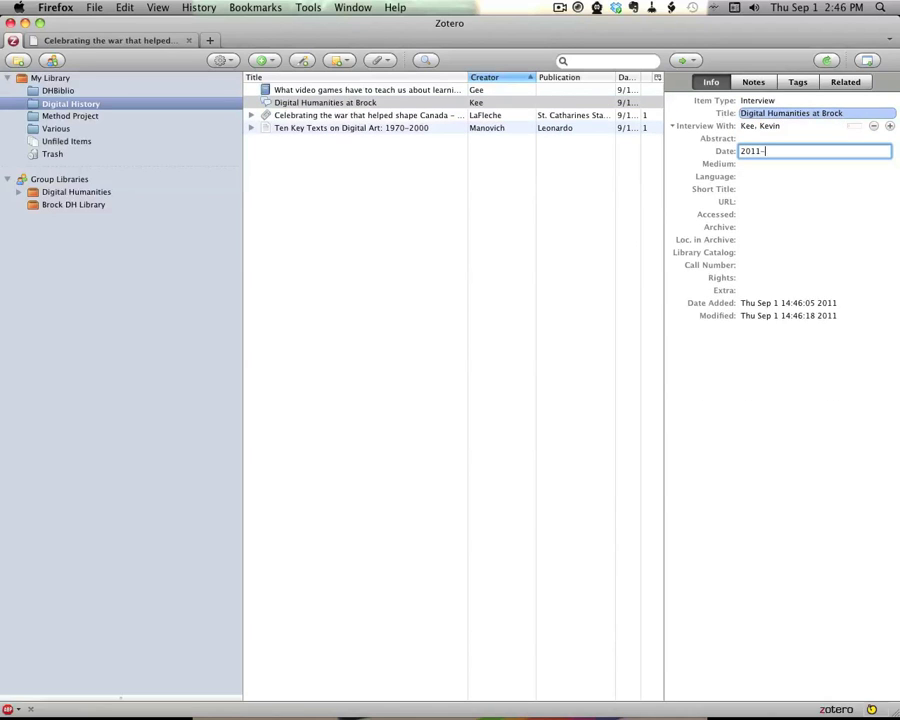
{"action": "type", "text": "08-31"}
{"action": "key", "text": "Tab"}
{"action": "key", "text": "Tab"}
{"action": "type", "text": "Eng"}
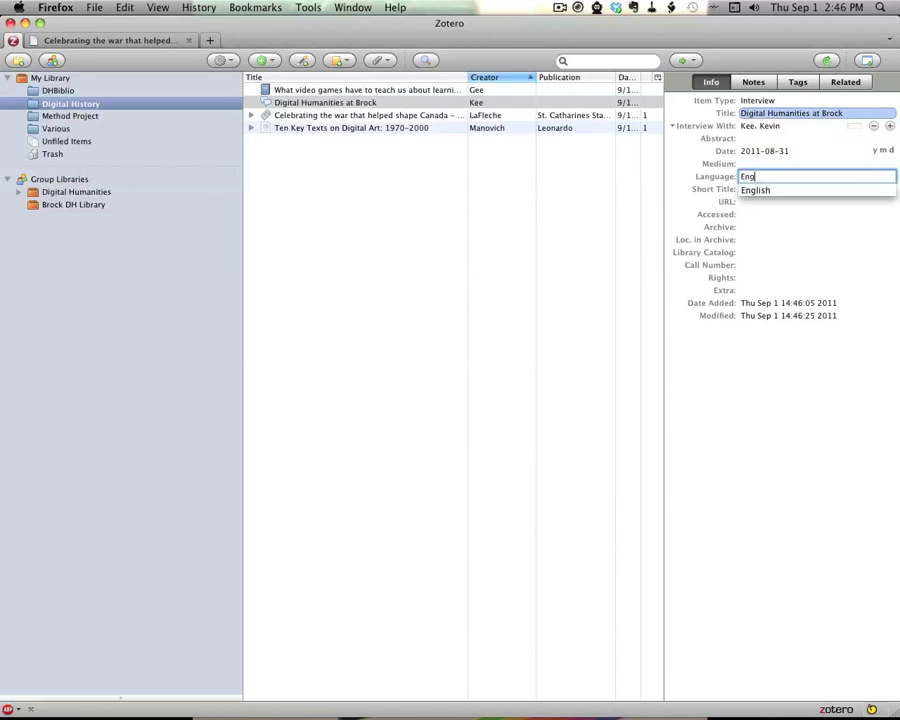
{"action": "key", "text": "Return"}
- Search the library for "game"
{"action": "left_click", "coordinate": [594, 61]}
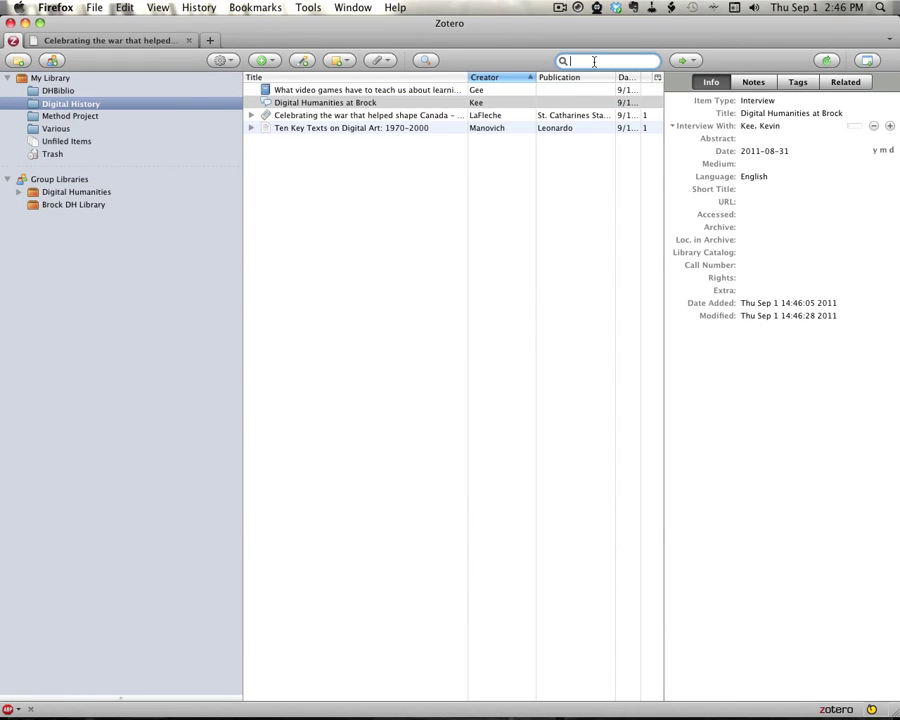
{"action": "type", "text": "game"}
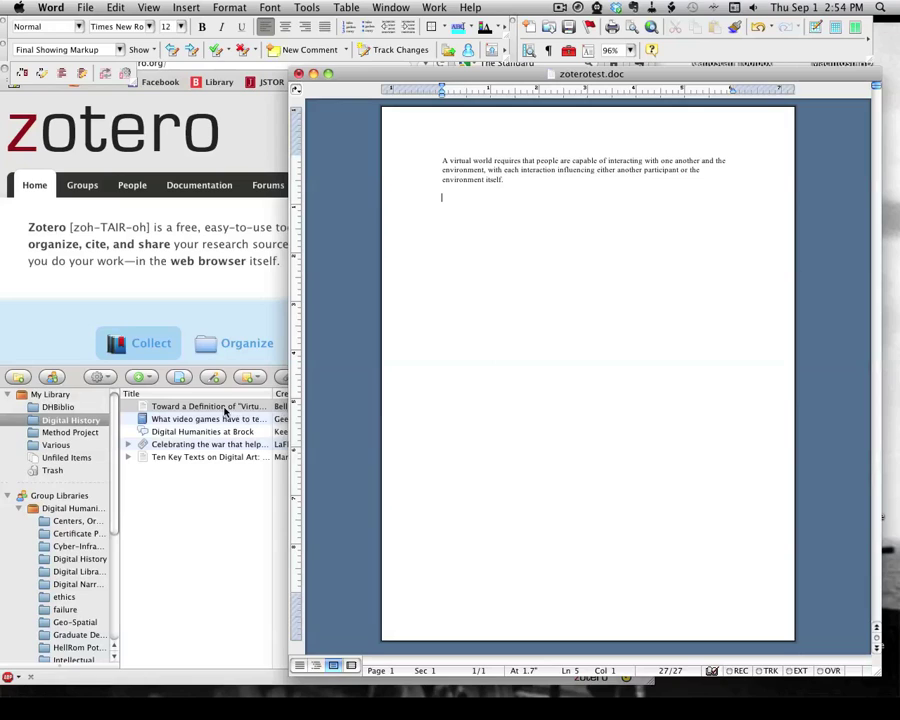
- Insert the formatted reference for "Toward a Definition of 'Virtual Worlds'" from Zotero below the paragraph in zoterotest.doc, with an empty line between them
{"action": "left_click", "coordinate": [222, 407]}
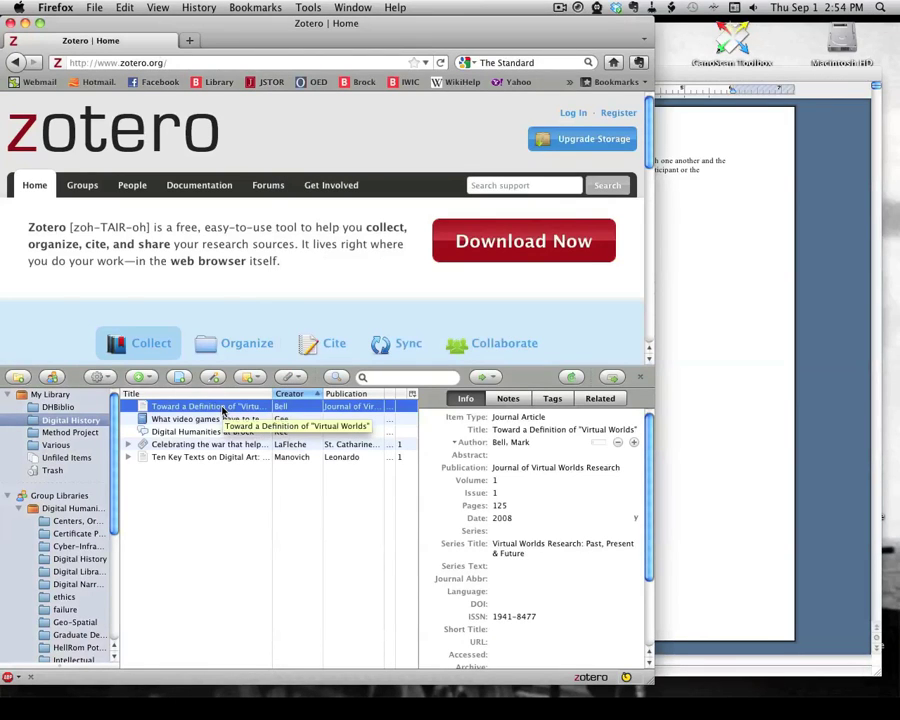
{"action": "left_click_drag", "start_coordinate": [222, 410], "coordinate": [700, 200]}
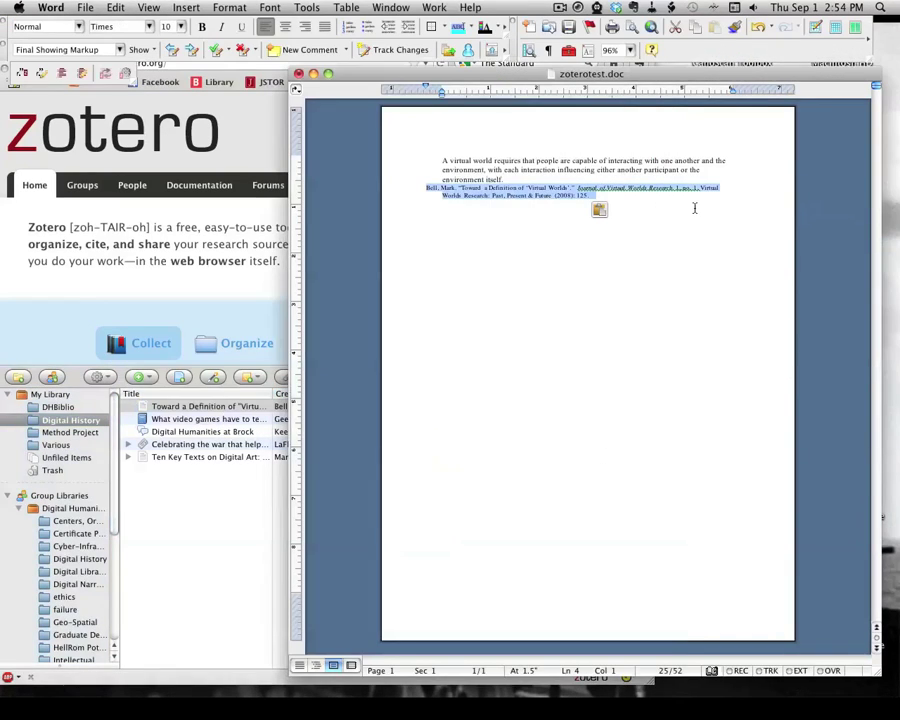
{"action": "left_click", "coordinate": [512, 180]}
{"action": "key", "text": "Return"}
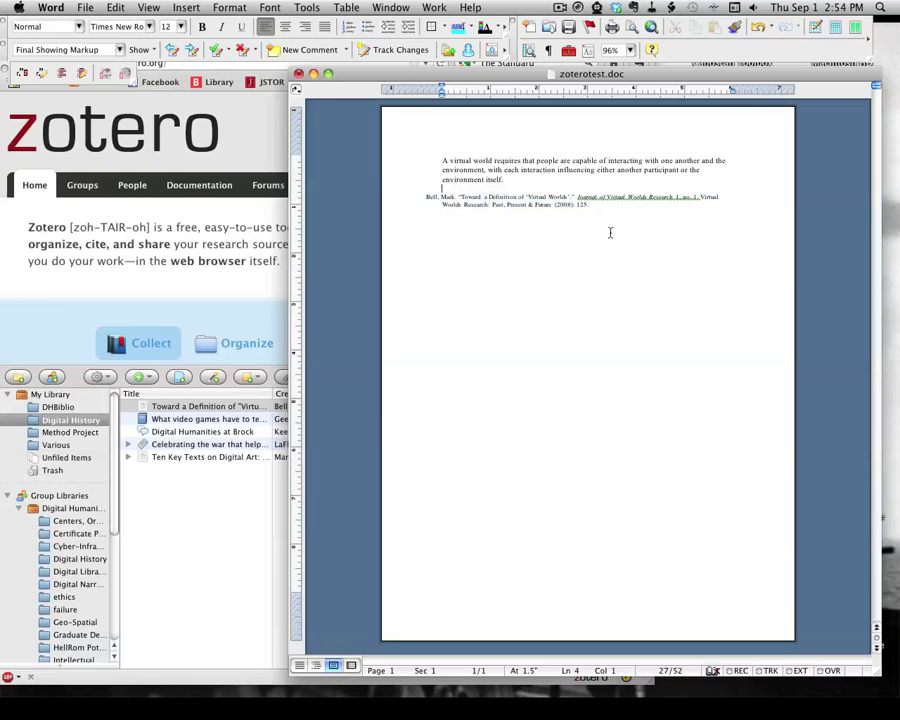
- Insert a Zotero citation at the paragraph's end in Word, citing page 1 of "Toward a Definition of 'Virtual Worlds'" from the Digital History collection
{"action": "left_click", "coordinate": [514, 181]}
{"action": "left_click", "coordinate": [24, 74]}
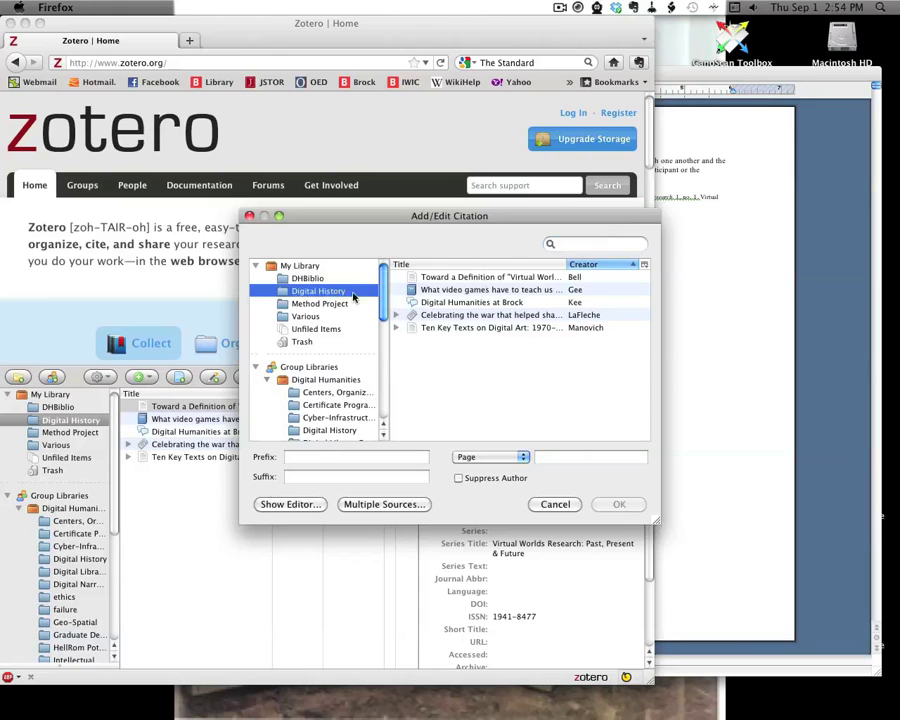
{"action": "left_click", "coordinate": [541, 278]}
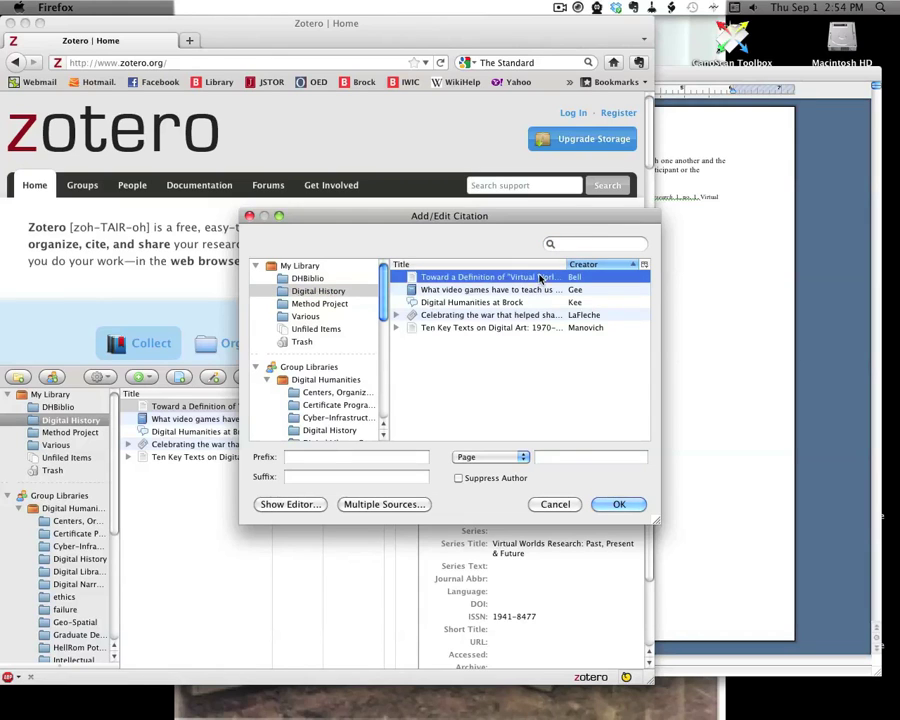
{"action": "left_click", "coordinate": [560, 457]}
{"action": "type", "text": "1"}
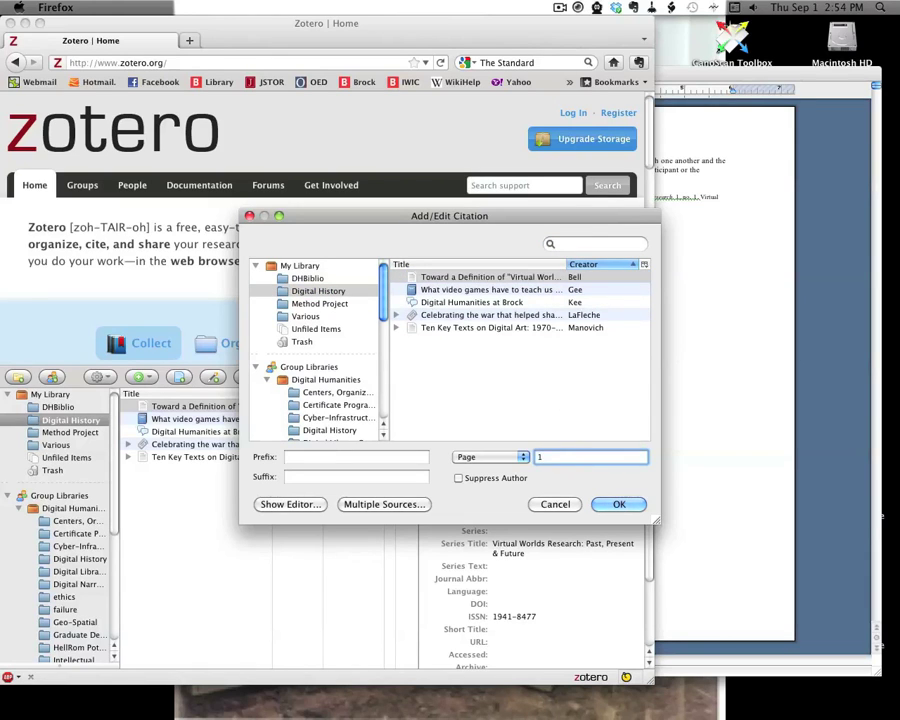
{"action": "left_click", "coordinate": [619, 504]}
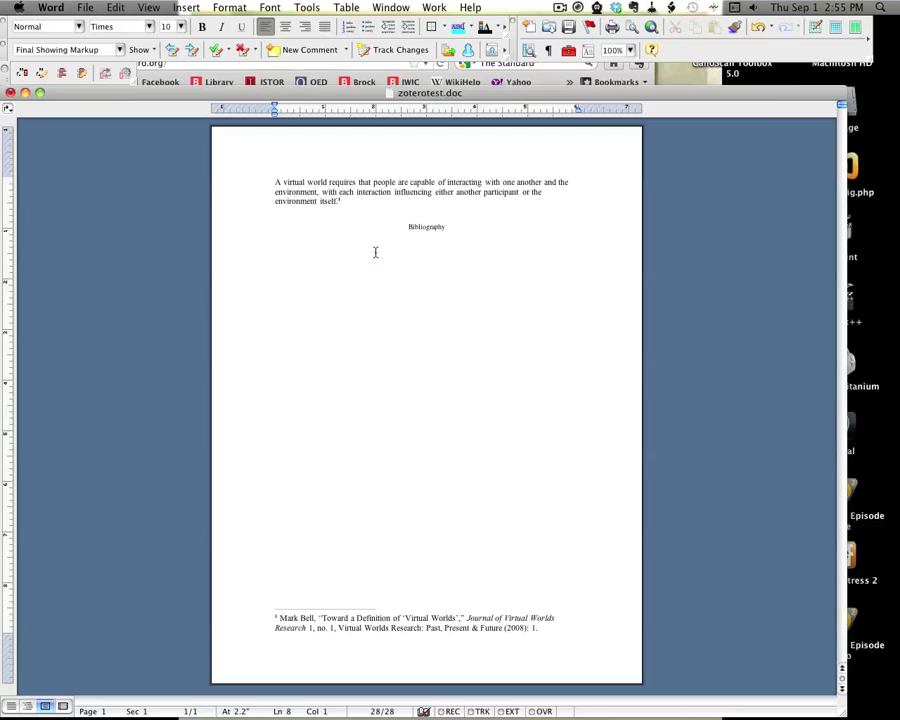
- Insert the Zotero bibliography below the "Bibliography" heading in zoterotest.doc
{"action": "left_click", "coordinate": [62, 73]}
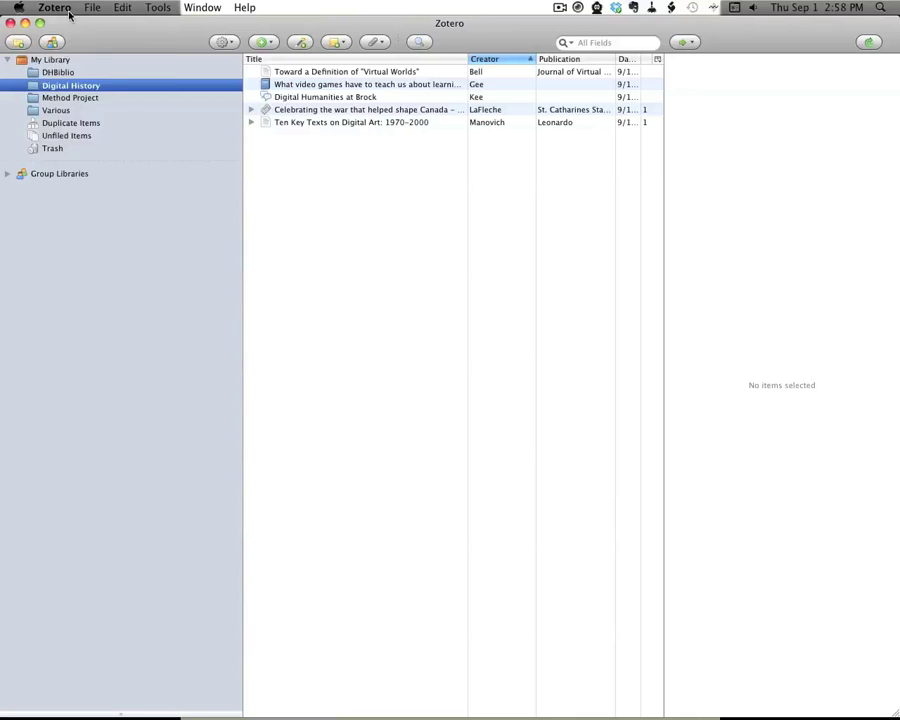
- Switch to Zotero and set the Quick Copy default output format for export to Modern Language Association
{"action": "left_click", "coordinate": [54, 7]}
{"action": "left_click", "coordinate": [100, 58]}
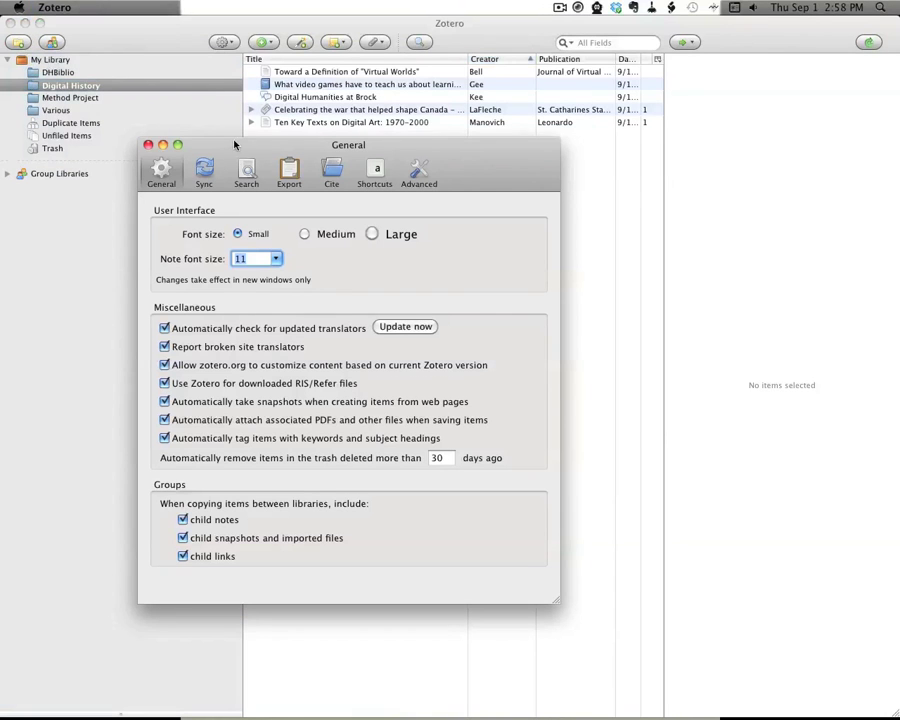
{"action": "left_click", "coordinate": [290, 174]}
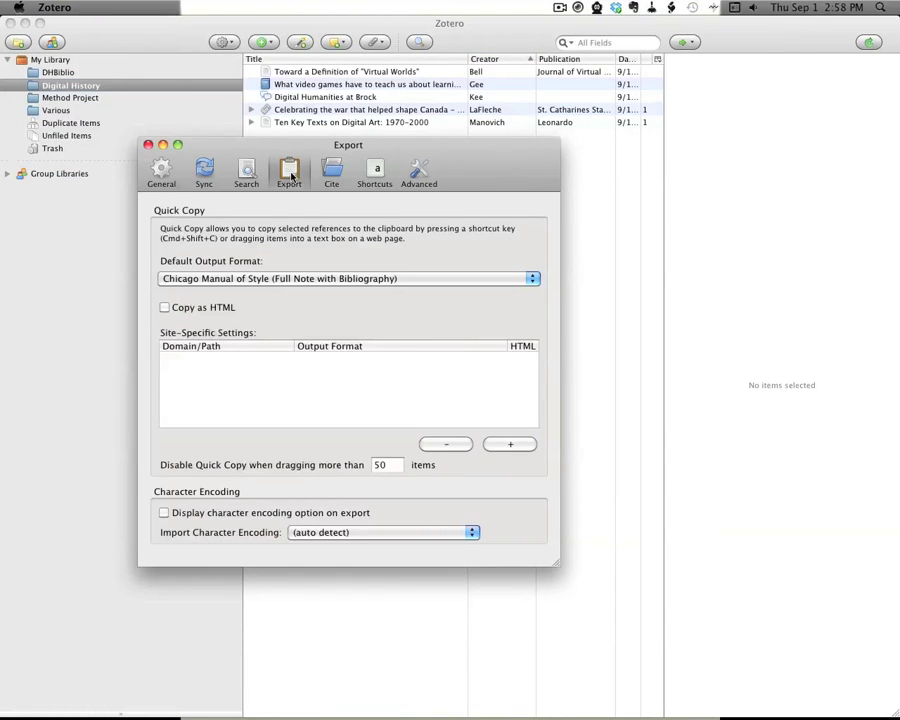
{"action": "left_click", "coordinate": [532, 279]}
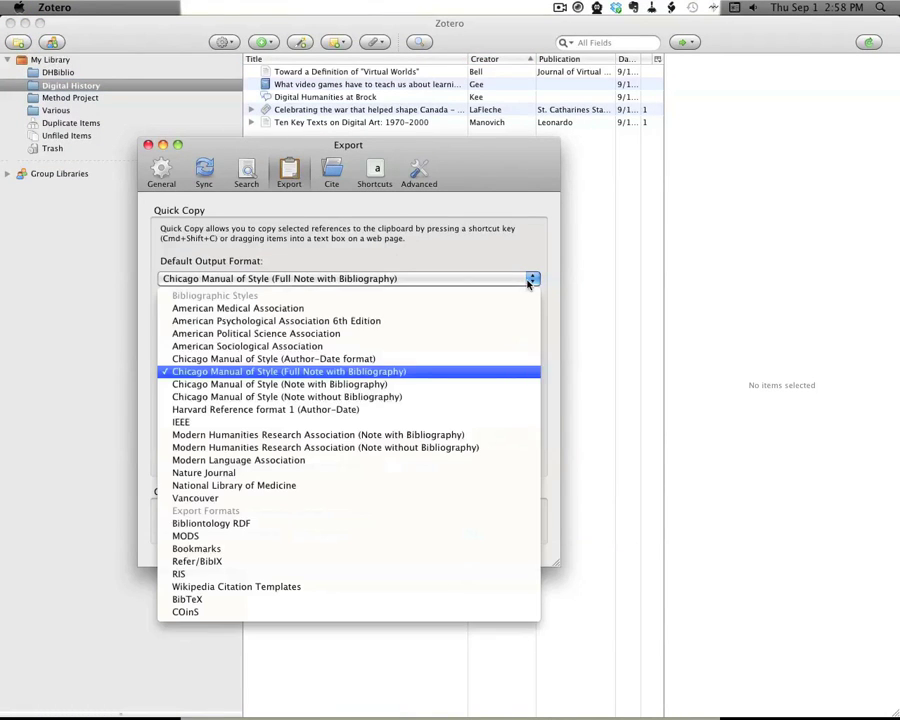
{"action": "left_click", "coordinate": [314, 462]}
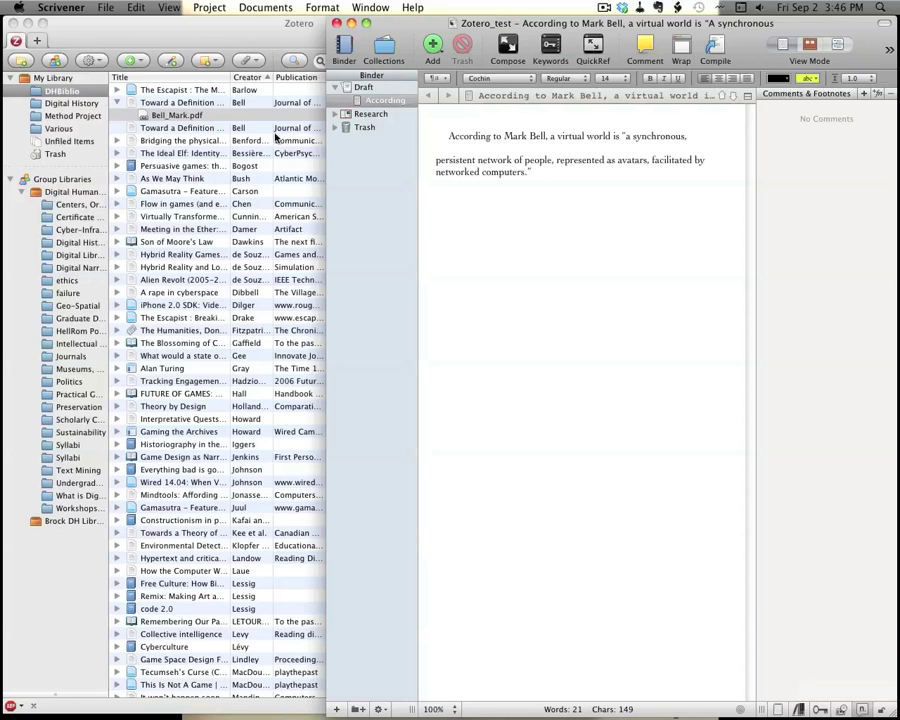
- In the Firefox Zotero window, set the Quick Copy default output format to Chicago Manual of Style (Note without Bibliography)
{"action": "left_click", "coordinate": [92, 25]}
{"action": "left_click", "coordinate": [92, 60]}
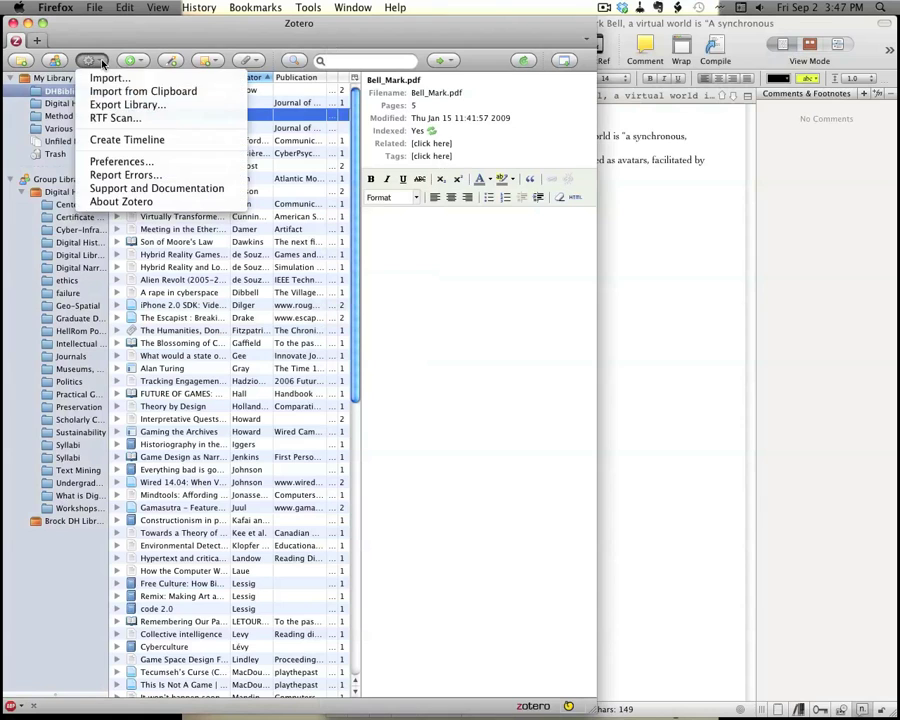
{"action": "left_click", "coordinate": [130, 159]}
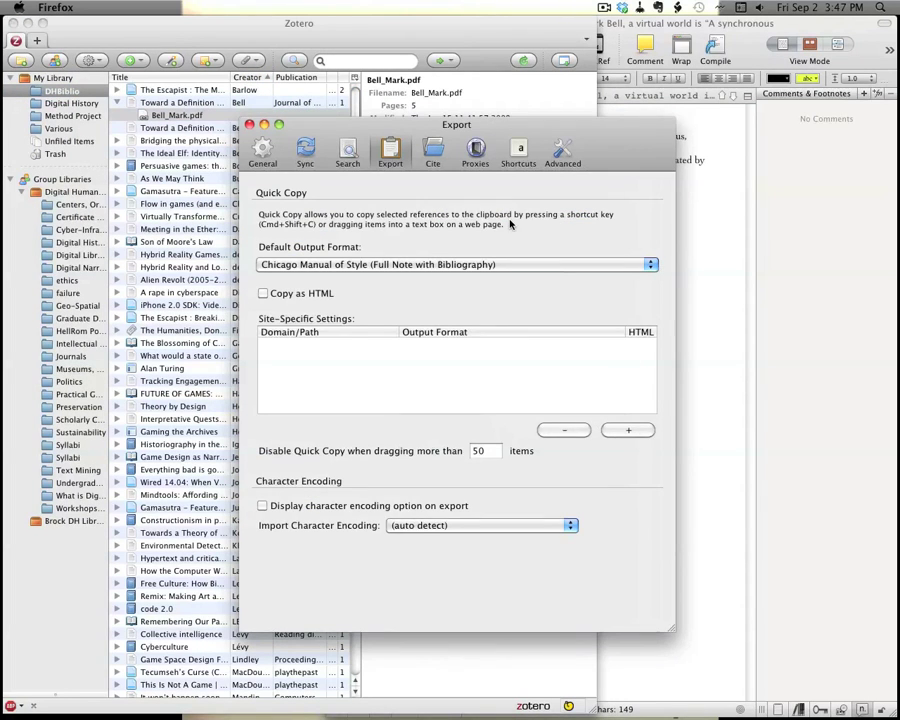
{"action": "left_click", "coordinate": [511, 266]}
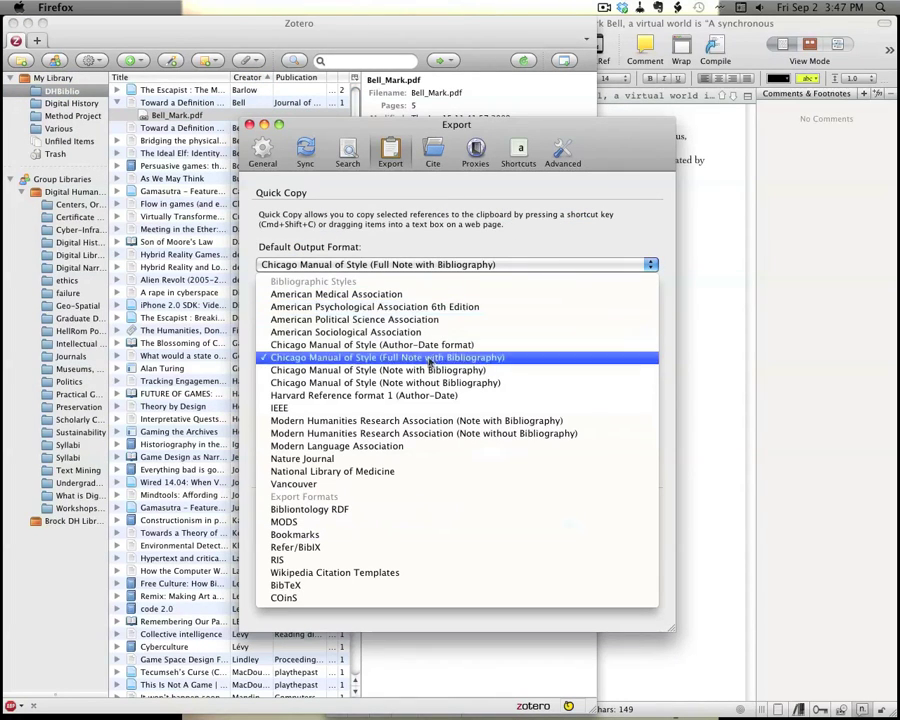
{"action": "left_click", "coordinate": [496, 384]}
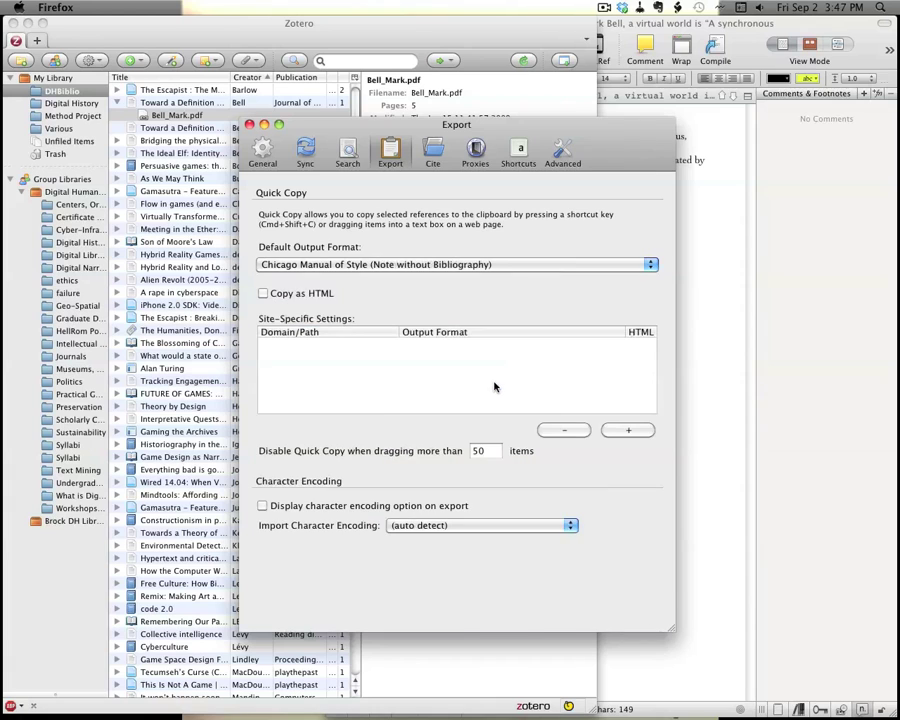
{"action": "left_click", "coordinate": [249, 125]}
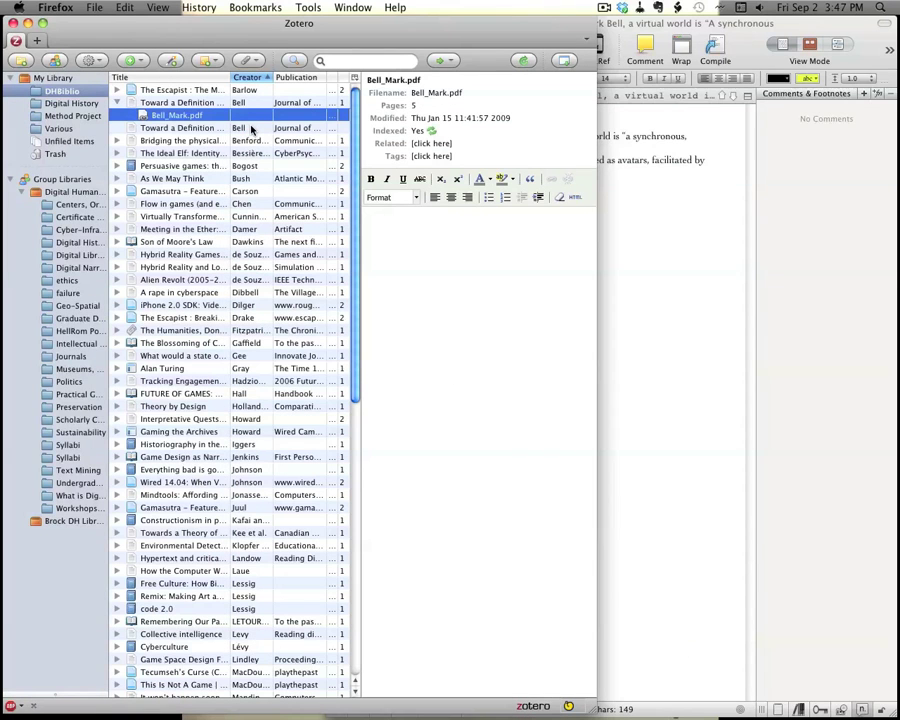
- Add a footnote at the end of the Scrivener paragraph and fill it with the "Toward a Definition of 'Virtual Worlds'" reference from Zotero
{"action": "left_click", "coordinate": [196, 102]}
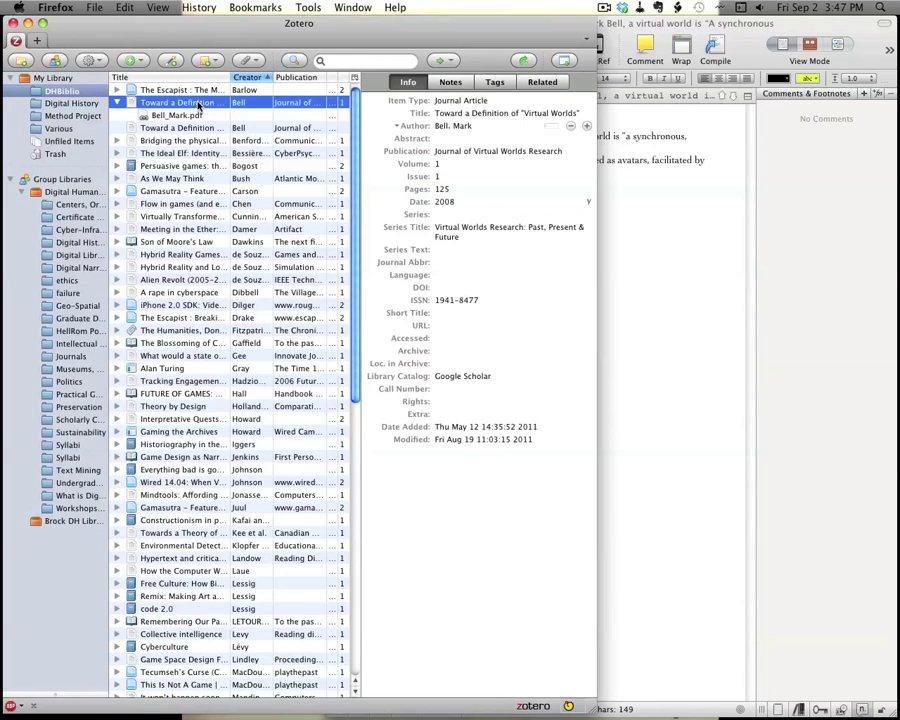
{"action": "left_click", "coordinate": [704, 157]}
{"action": "left_click", "coordinate": [877, 93]}
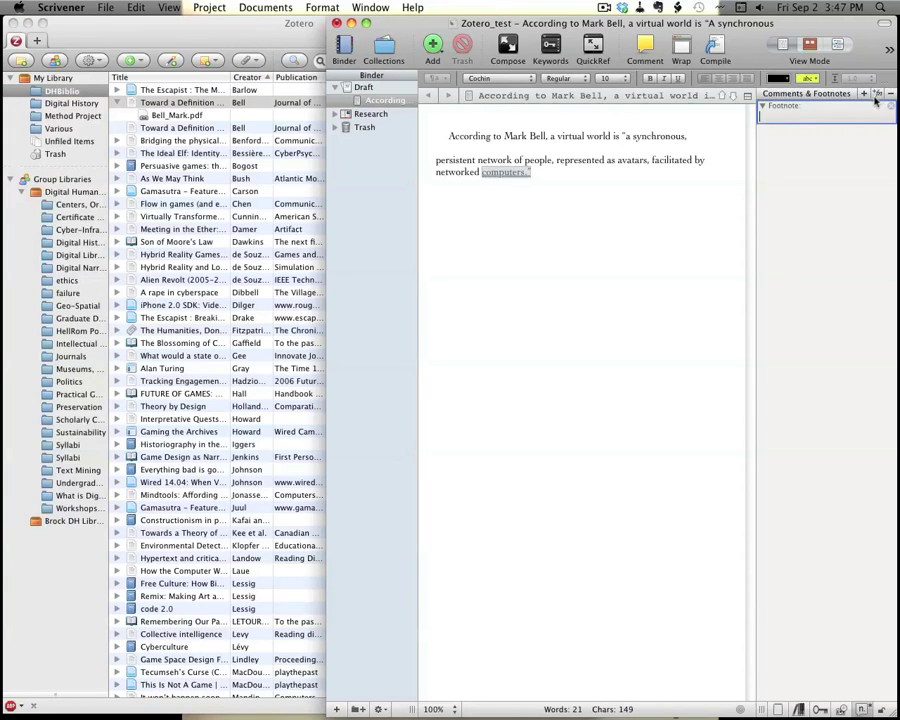
{"action": "left_click", "coordinate": [185, 104]}
{"action": "left_click_drag", "start_coordinate": [182, 103], "coordinate": [785, 117]}
- Remove the number "1." and its indent from the start of the footnote's reference
{"action": "left_click", "coordinate": [783, 117]}
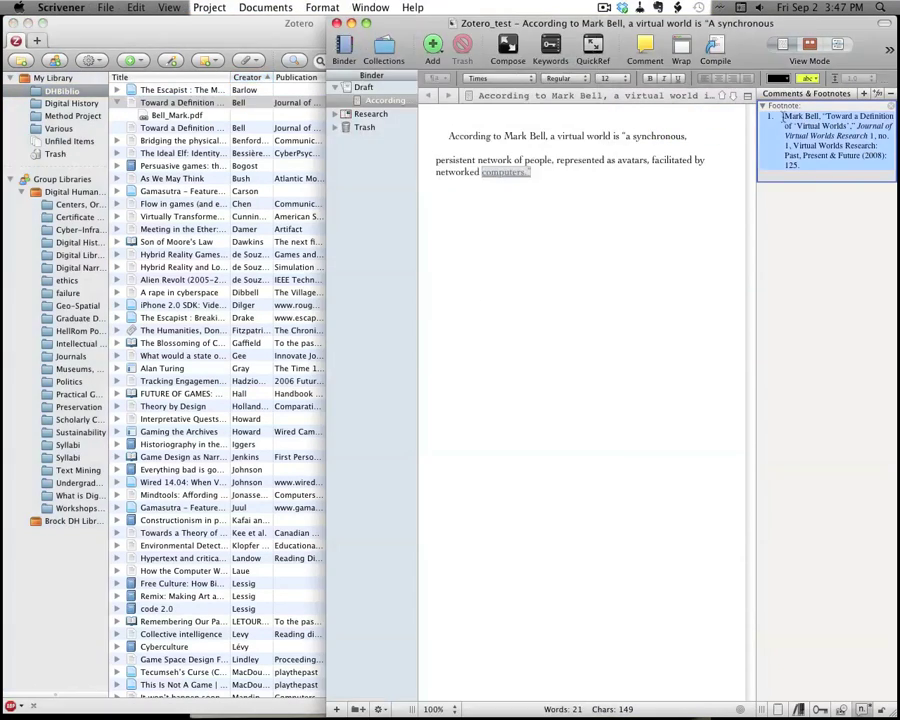
{"action": "left_click", "coordinate": [783, 117]}
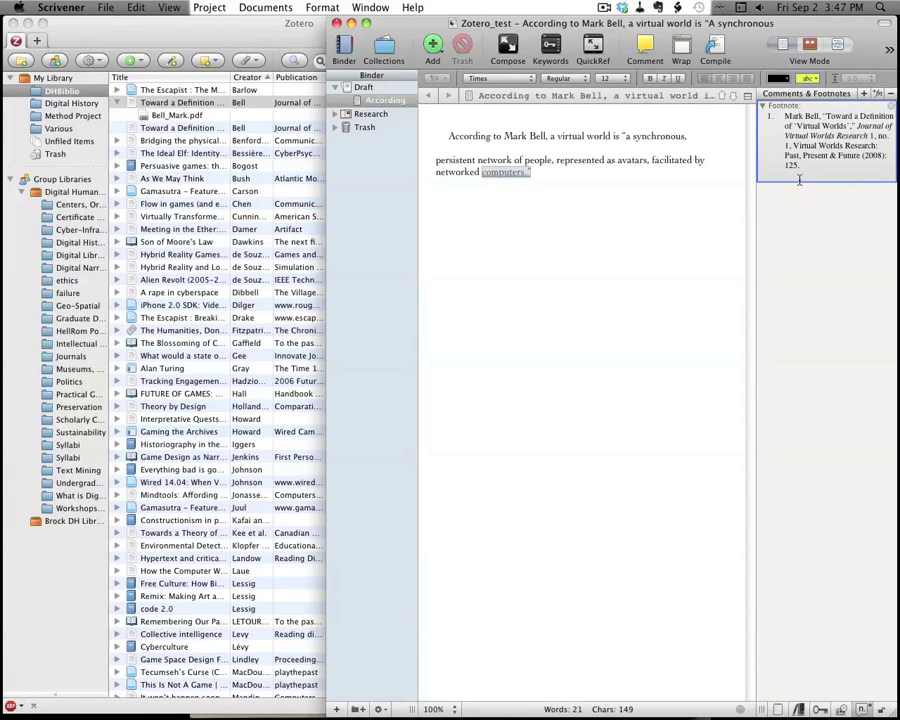
{"action": "key", "text": "BackSpace"}
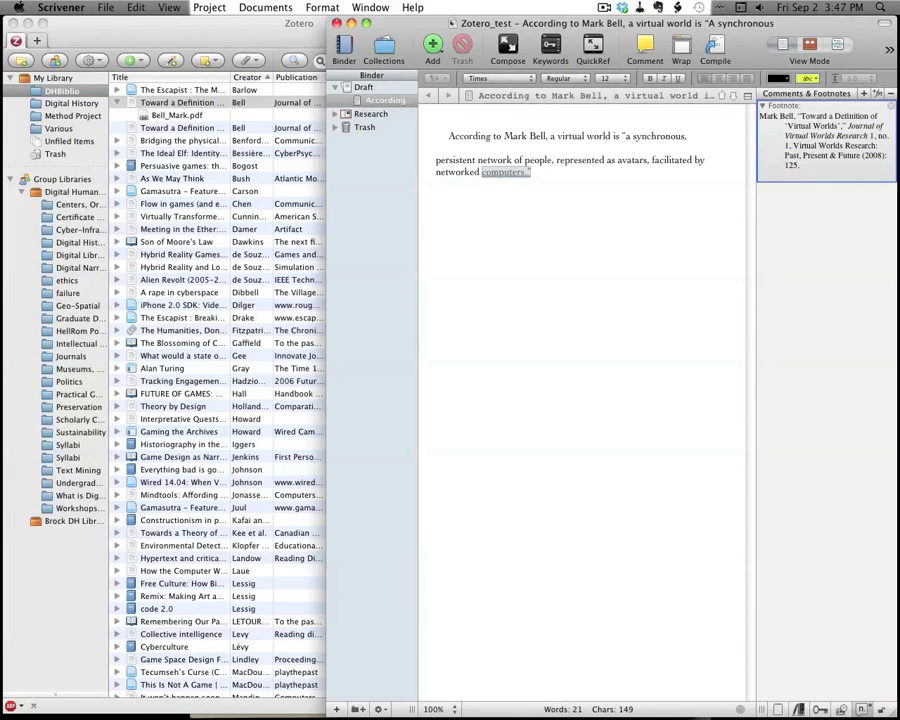
- Add the heading "Bibliography" below the paragraph in the Scrivener document, leaving a gap above it
{"action": "left_click", "coordinate": [565, 174]}
{"action": "key", "text": "Return"}
{"action": "type", "text": "Bibli"}
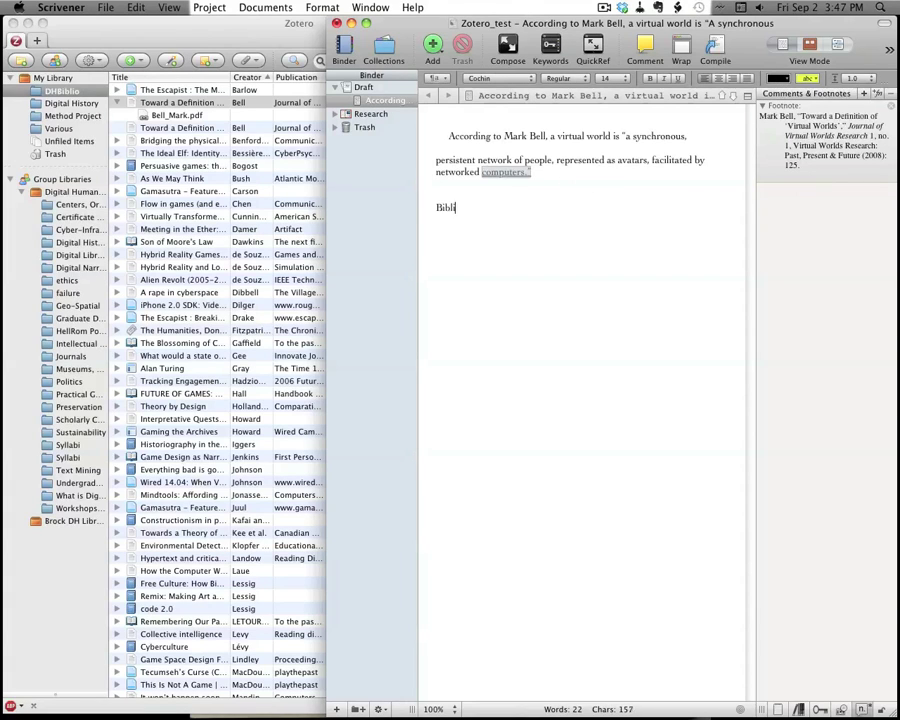
{"action": "type", "text": "ography"}
- In Zotero, set the Quick Copy default output format to Chicago Manual of Style (Note with Bibliography)
{"action": "left_click", "coordinate": [116, 74]}
{"action": "left_click", "coordinate": [88, 60]}
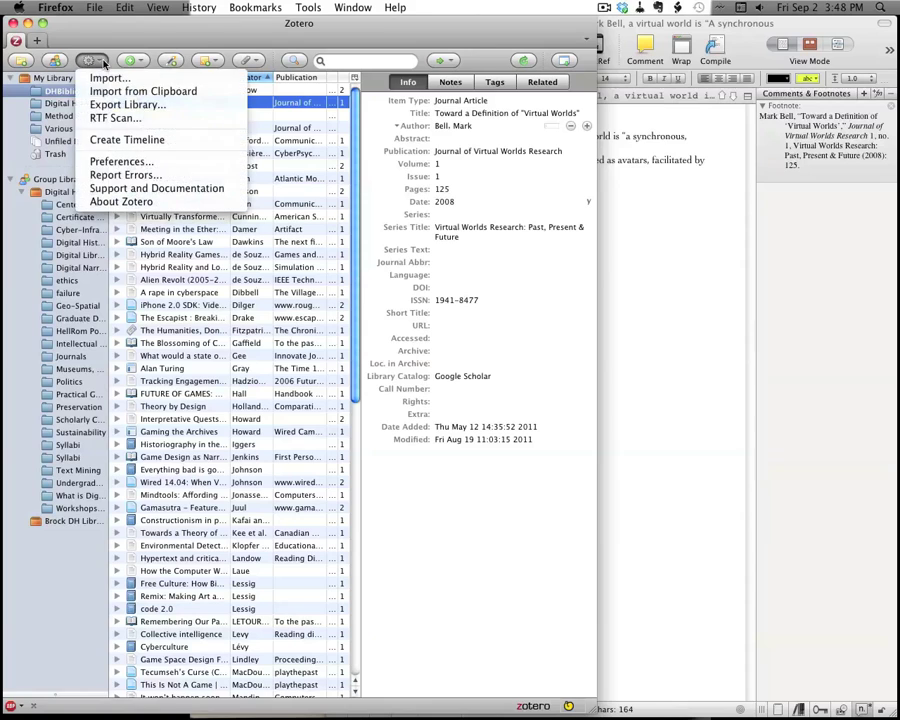
{"action": "left_click", "coordinate": [110, 166]}
{"action": "left_click", "coordinate": [390, 265]}
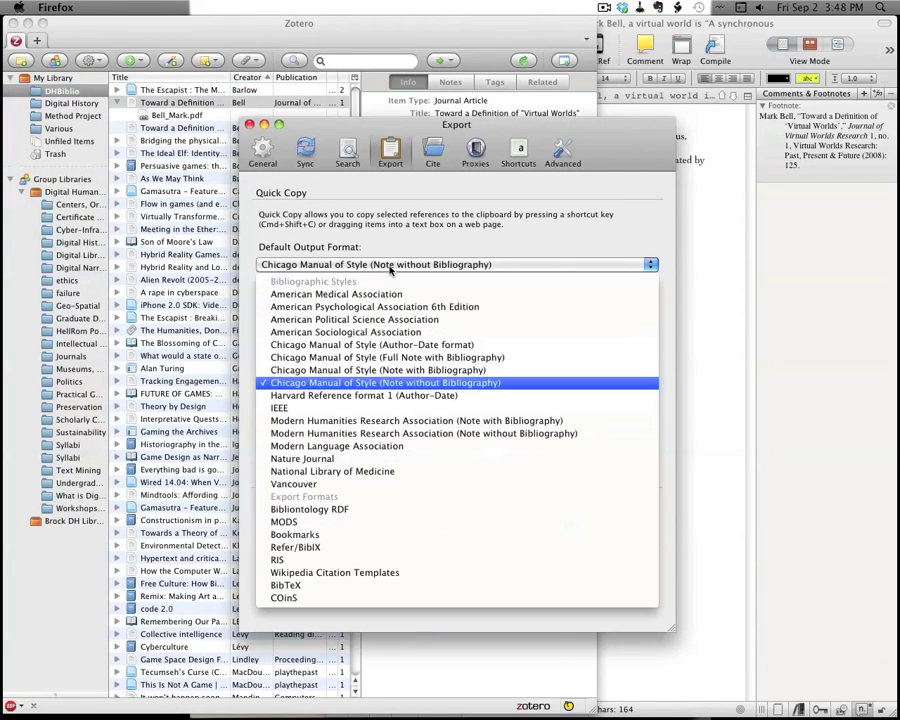
{"action": "left_click", "coordinate": [484, 370]}
{"action": "key", "text": "super+w"}
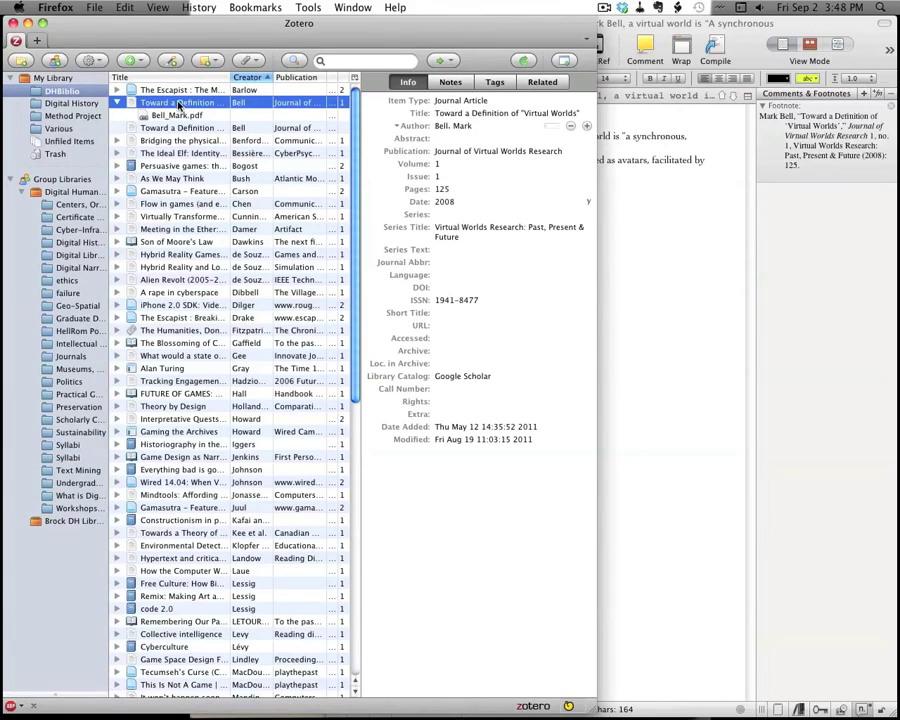
- Insert the "Toward a Definition of 'Virtual Worlds'" reference from Zotero on its own line below the Scrivener document's "Bibliography" heading
{"action": "left_click_drag", "start_coordinate": [185, 112], "coordinate": [625, 384]}
{"action": "left_click", "coordinate": [638, 255]}
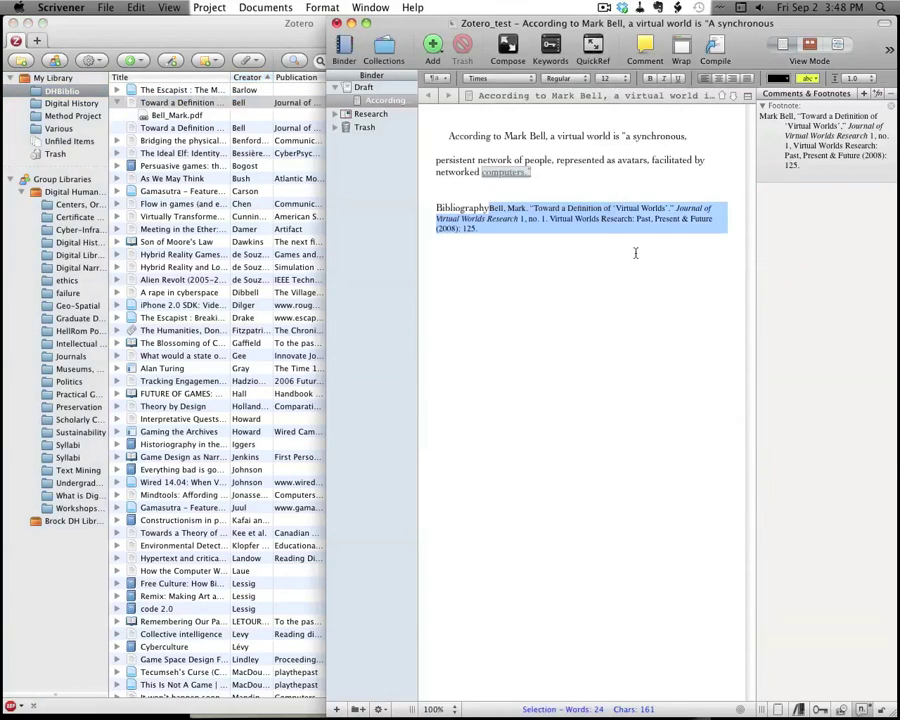
{"action": "key", "text": "Left"}
{"action": "key", "text": "Return"}
{"action": "key", "text": "Return"}
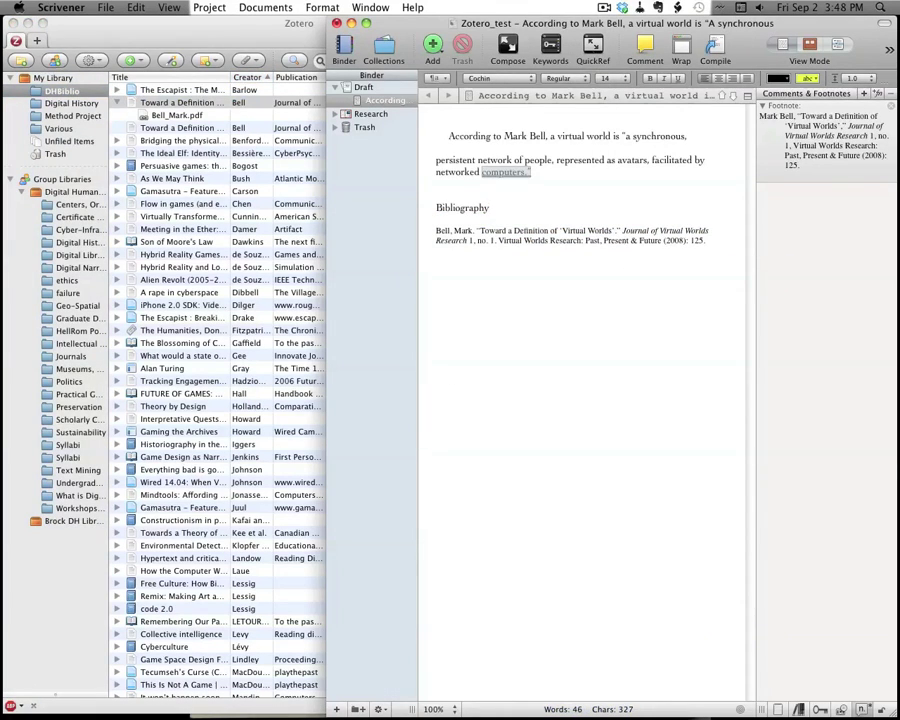
{"action": "left_click", "coordinate": [531, 286]}
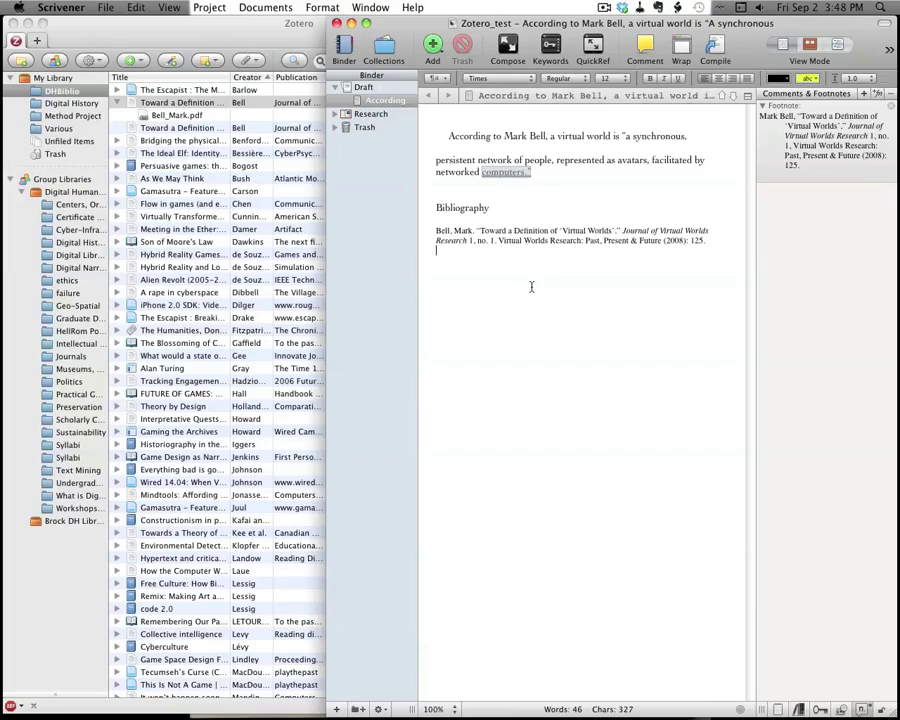